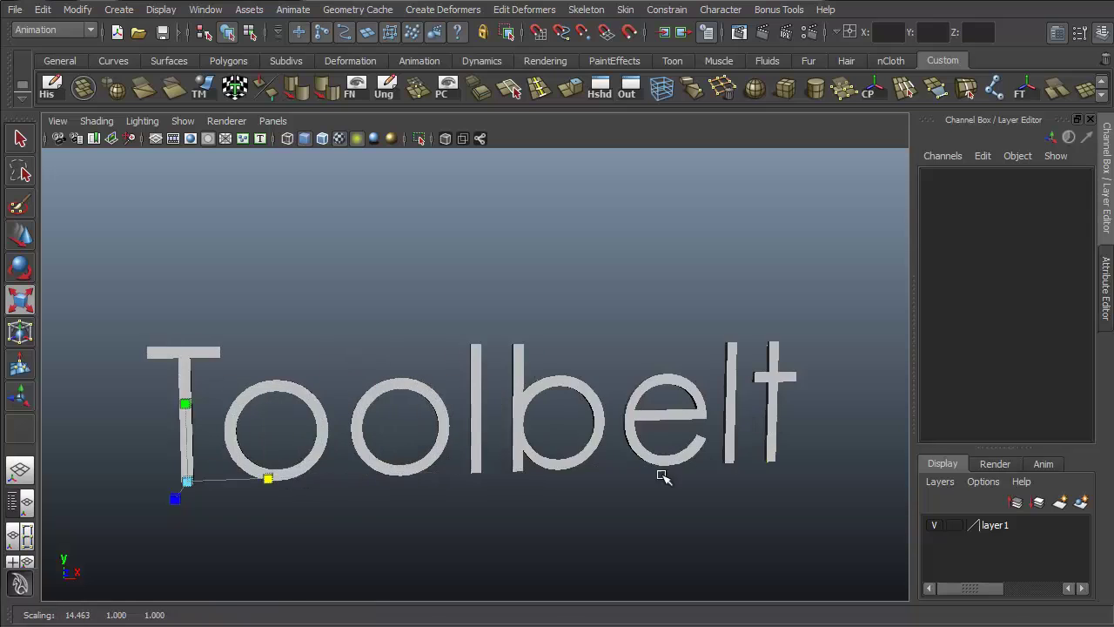
# - Widen the Toolbelt title text along X and turn the view to face it
pyautogui.keyDown('alt'); pyautogui.moveTo(664, 472); pyautogui.dragTo(634, 356); pyautogui.keyUp('alt')
pyautogui.press('e')
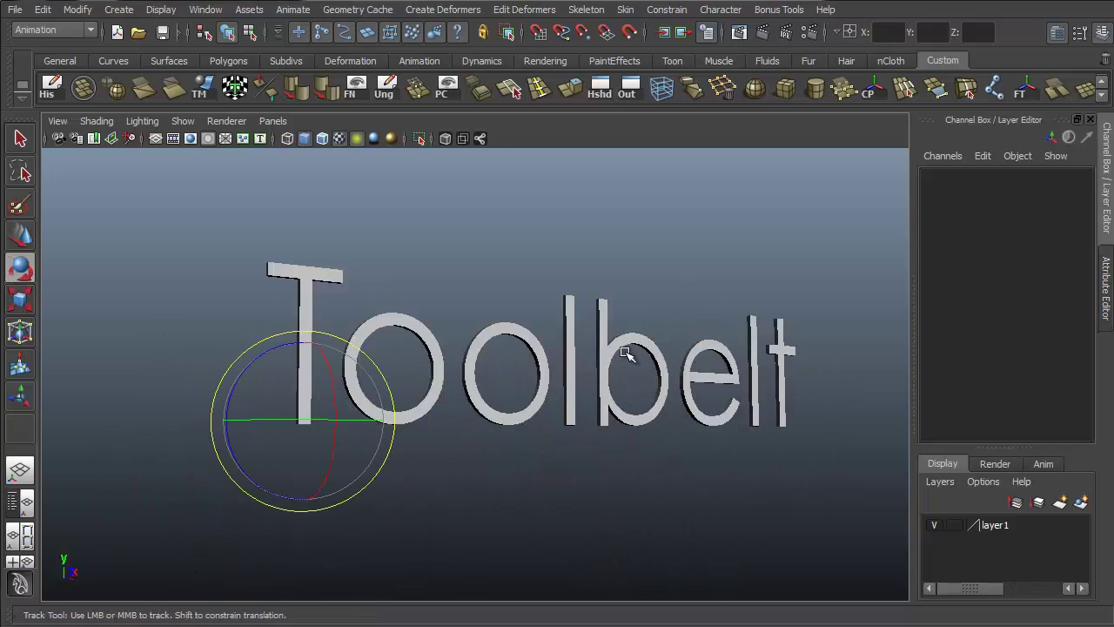
pyautogui.keyDown('alt'); pyautogui.moveTo(589, 400); pyautogui.dragTo(348, 480); pyautogui.keyUp('alt')
# - Move the Maya title text upward and orbit back to the empty grid scene
pyautogui.press('w')
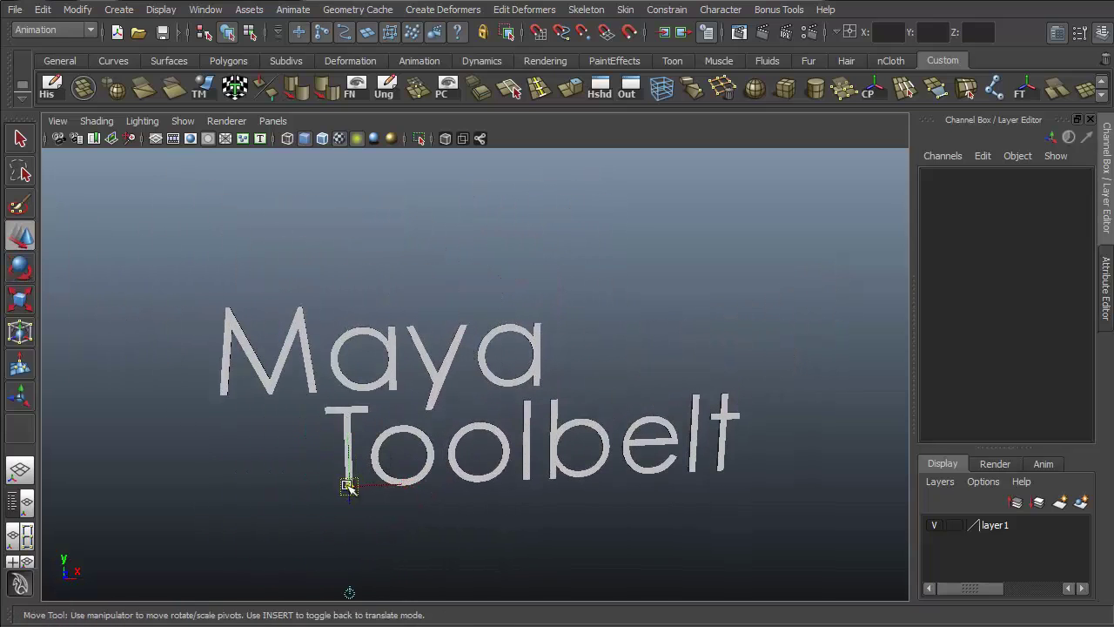
pyautogui.click(296, 334)
pyautogui.moveTo(263, 268); pyautogui.dragTo(264, 144)
pyautogui.press('q')
pyautogui.keyDown('alt'); pyautogui.moveTo(626, 383); pyautogui.dragTo(735, 329); pyautogui.keyUp('alt')
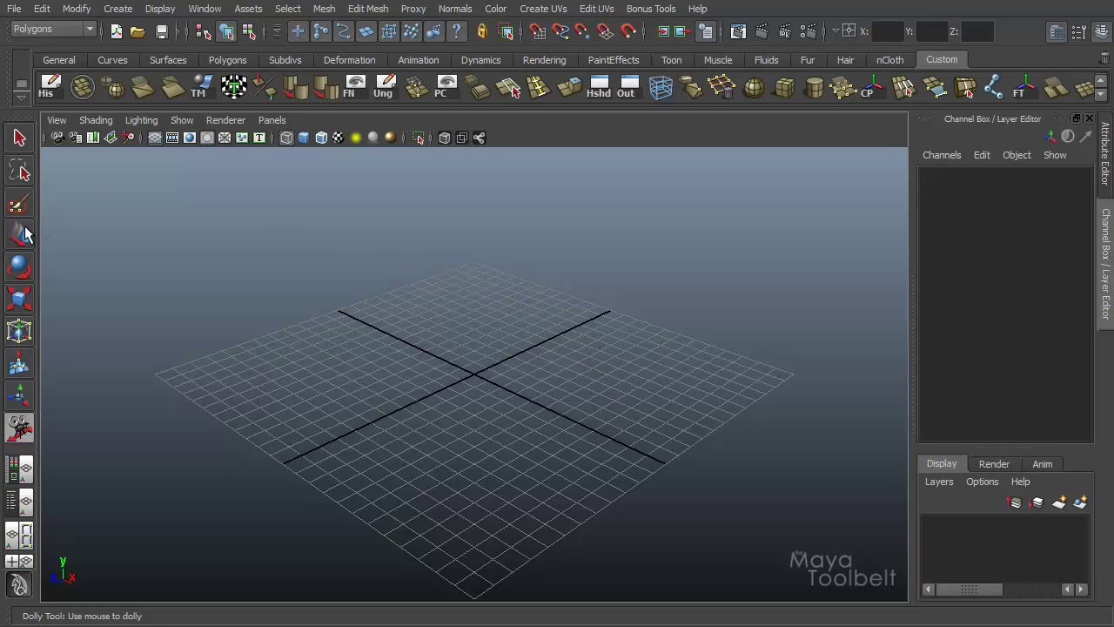
# - Return to the Select Tool and bring up View > Camera Tools, listing the Dolly Tool
pyautogui.click(20, 138)
pyautogui.click(54, 120)
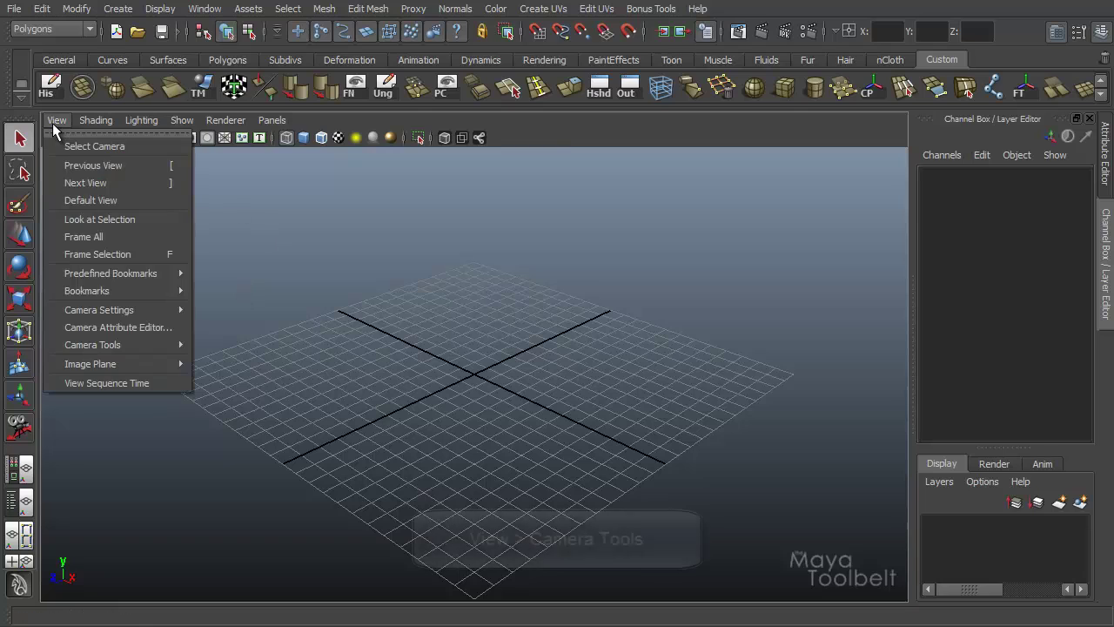
pyautogui.moveTo(140, 344)
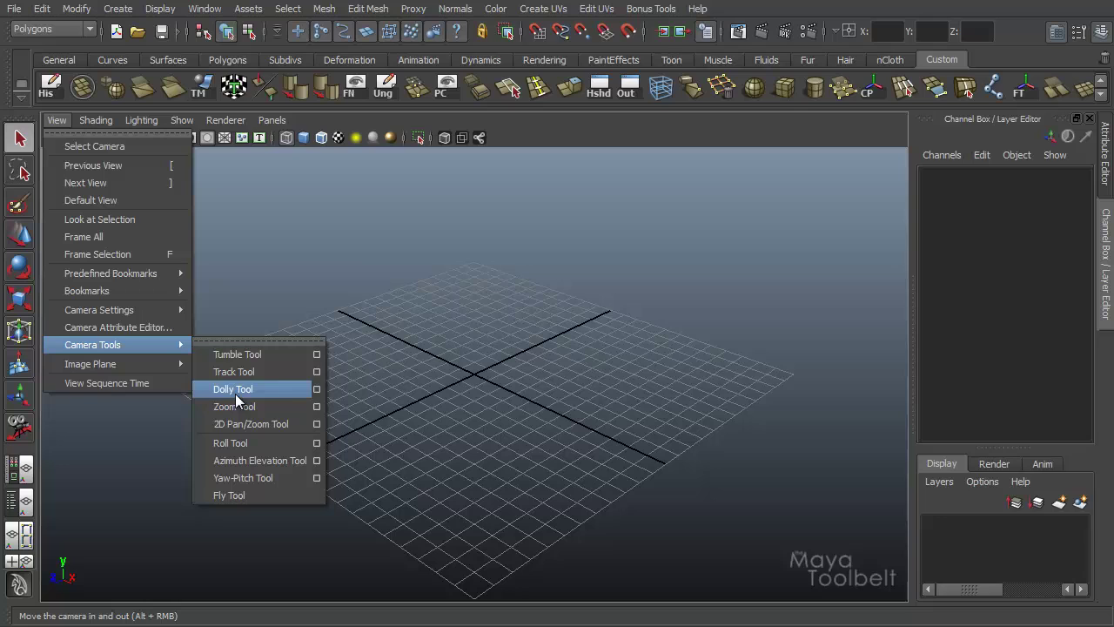
# - Dock the Dolly Tool settings (Scale 1.0000, Local, Towards center) in a narrow panel and dolly closer to the grid
pyautogui.click(316, 390)
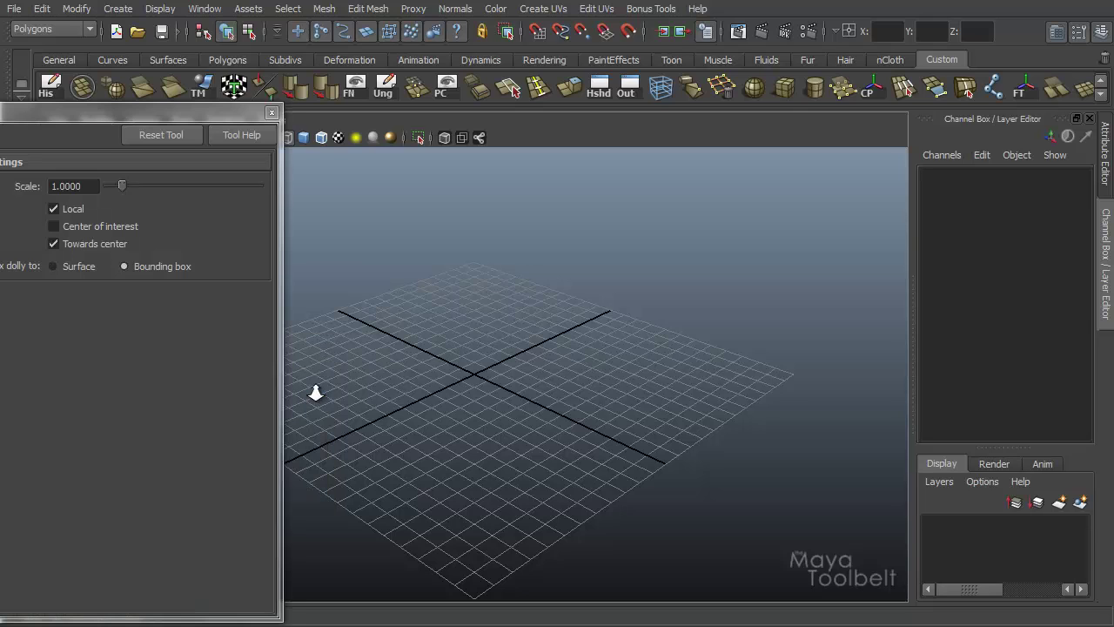
pyautogui.doubleClick(178, 113)
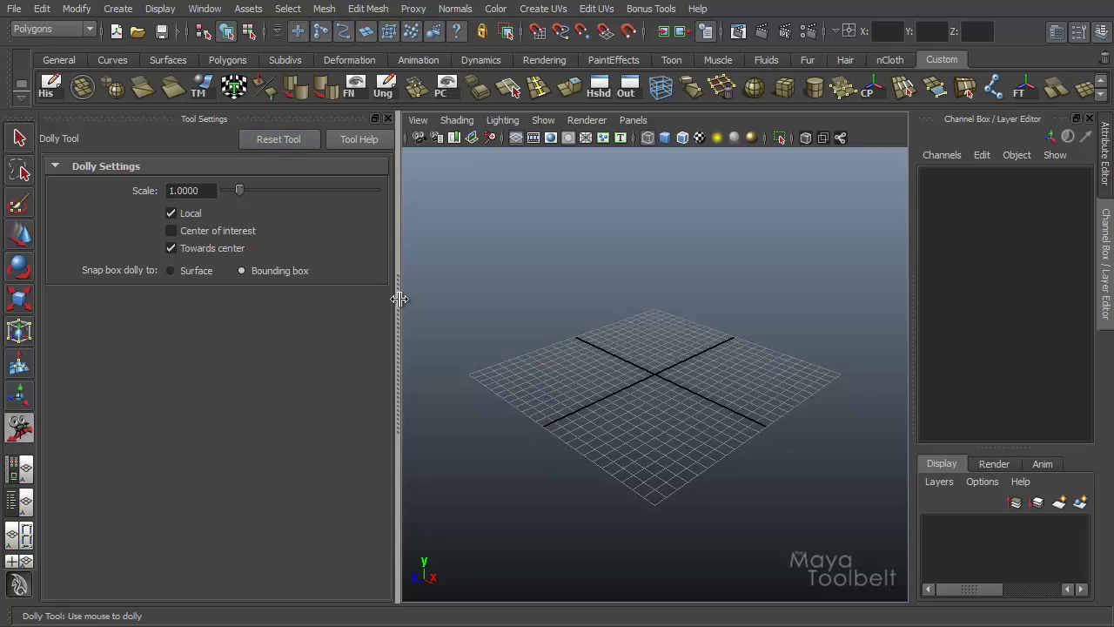
pyautogui.moveTo(399, 298); pyautogui.dragTo(349, 313)
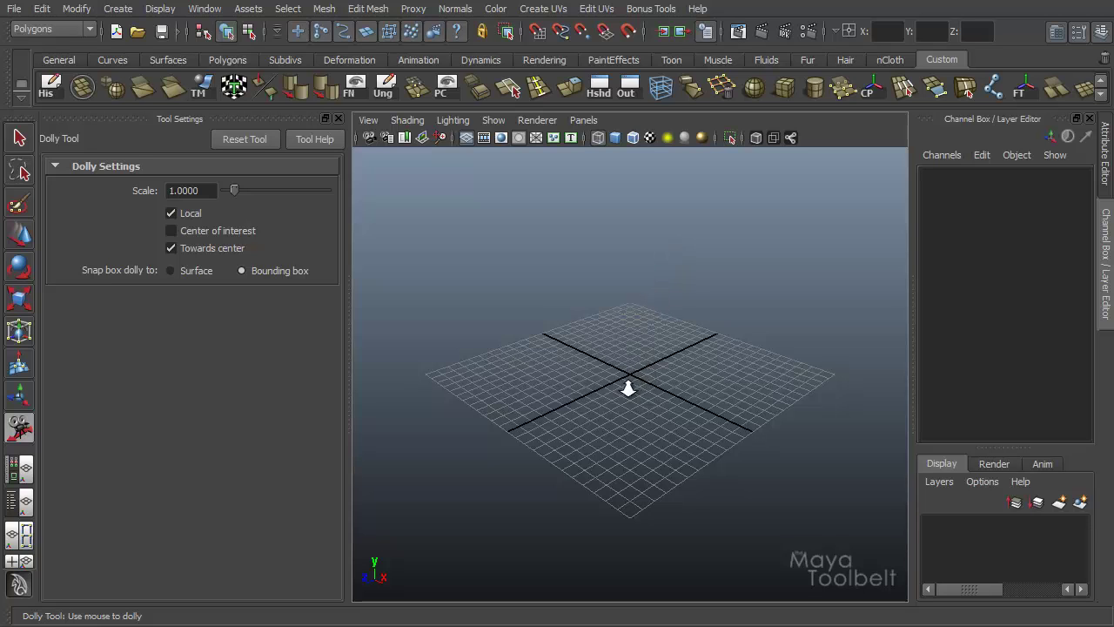
pyautogui.moveTo(619, 385); pyautogui.dragTo(625, 442)
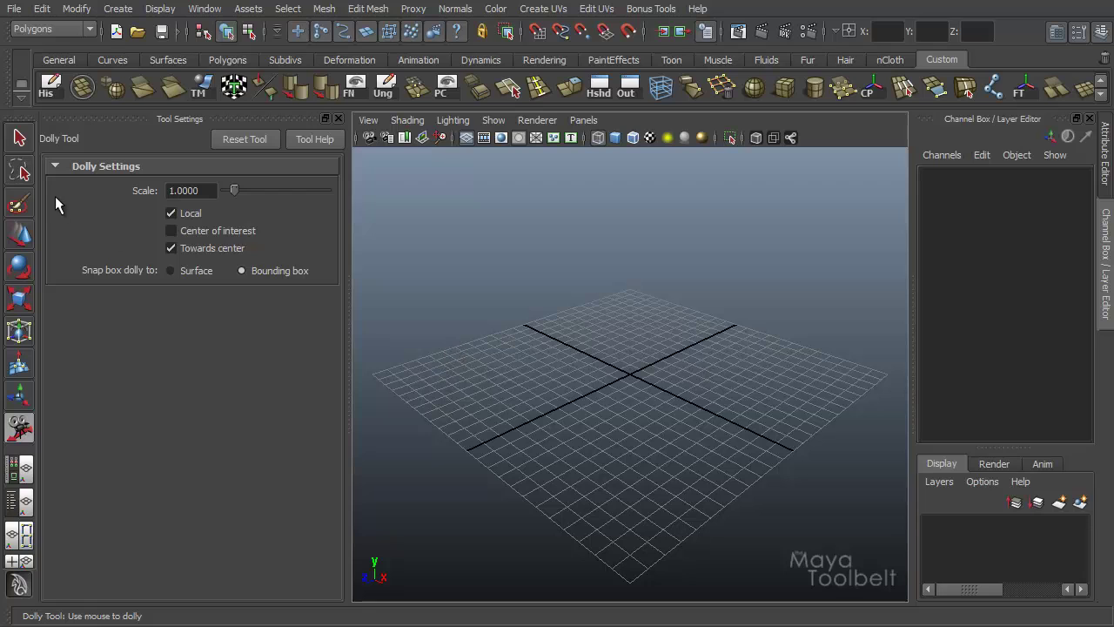
# - Return to the Select Tool and close the Tool Settings panel so the Channel Box returns
pyautogui.click(21, 138)
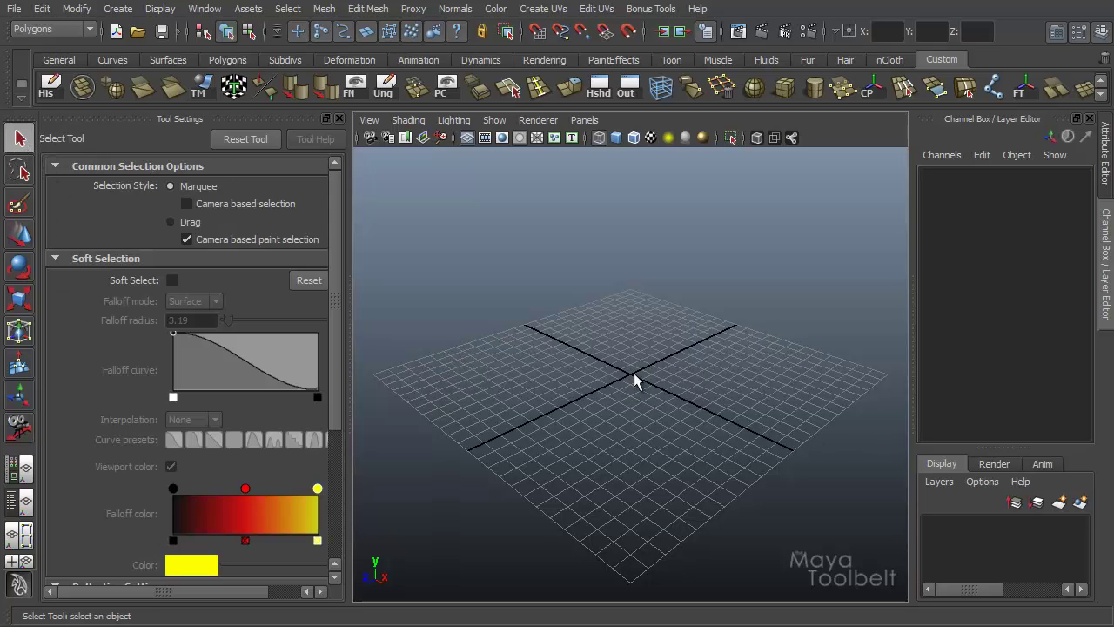
pyautogui.keyDown('alt'); pyautogui.moveTo(644, 357); pyautogui.dragTo(702, 363); pyautogui.keyUp('alt')
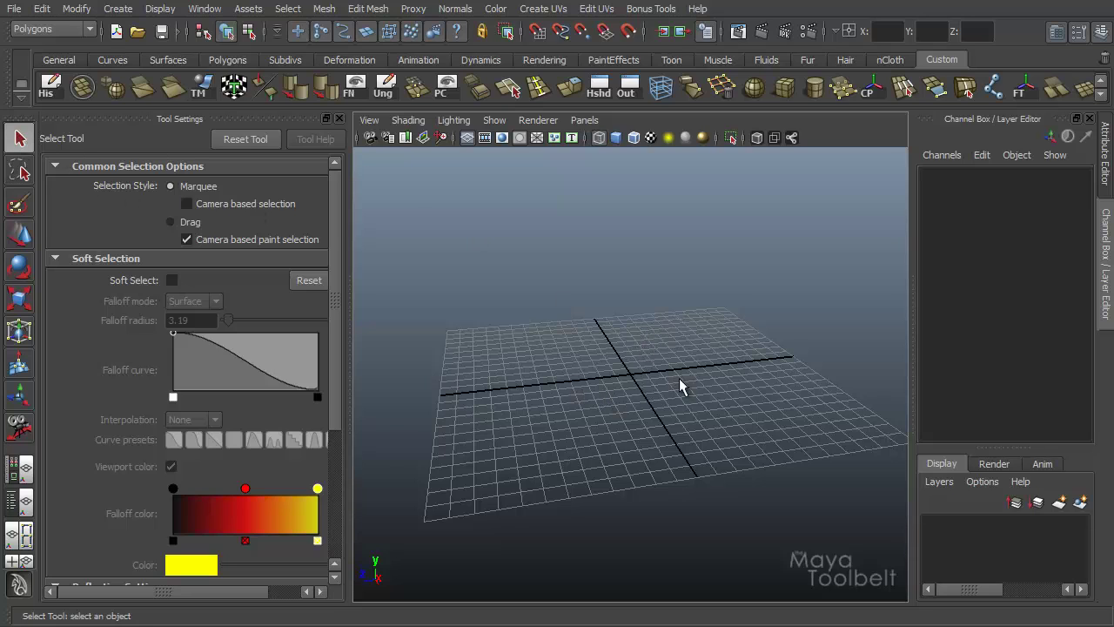
pyautogui.click(340, 118)
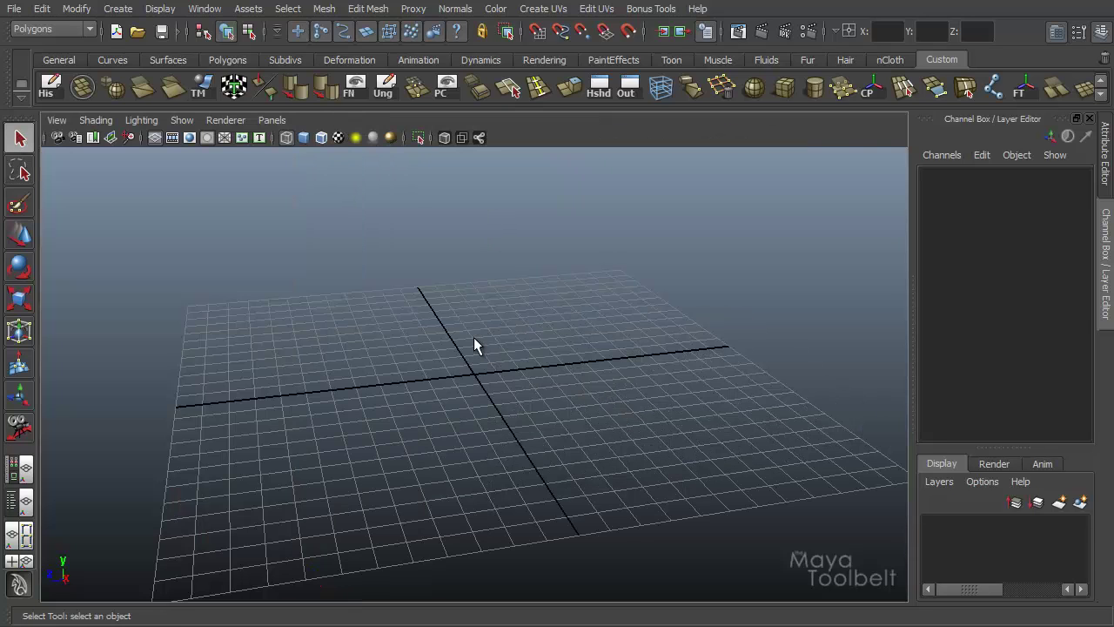
# - Tumble, track and dolly the view to a lower, closer angle over the grid
pyautogui.keyDown('alt'); pyautogui.moveTo(461, 363); pyautogui.dragTo(482, 351); pyautogui.keyUp('alt')
pyautogui.moveTo(482, 351)
pyautogui.keyDown('alt'); pyautogui.mouseDown(button='middle')
pyautogui.moveTo(572, 369)
pyautogui.moveTo(446, 421)
pyautogui.moveTo(455, 355)
pyautogui.moveTo(473, 340)
pyautogui.mouseUp(button='middle'); pyautogui.keyUp('alt')
pyautogui.keyDown('alt'); pyautogui.moveTo(472, 340); pyautogui.dragTo(477, 391, button='right'); pyautogui.keyUp('alt')
pyautogui.keyDown('alt'); pyautogui.moveTo(477, 391); pyautogui.dragTo(495, 355); pyautogui.keyUp('alt')
pyautogui.keyDown('alt'); pyautogui.moveTo(495, 356); pyautogui.dragTo(454, 363, button='right'); pyautogui.keyUp('alt')
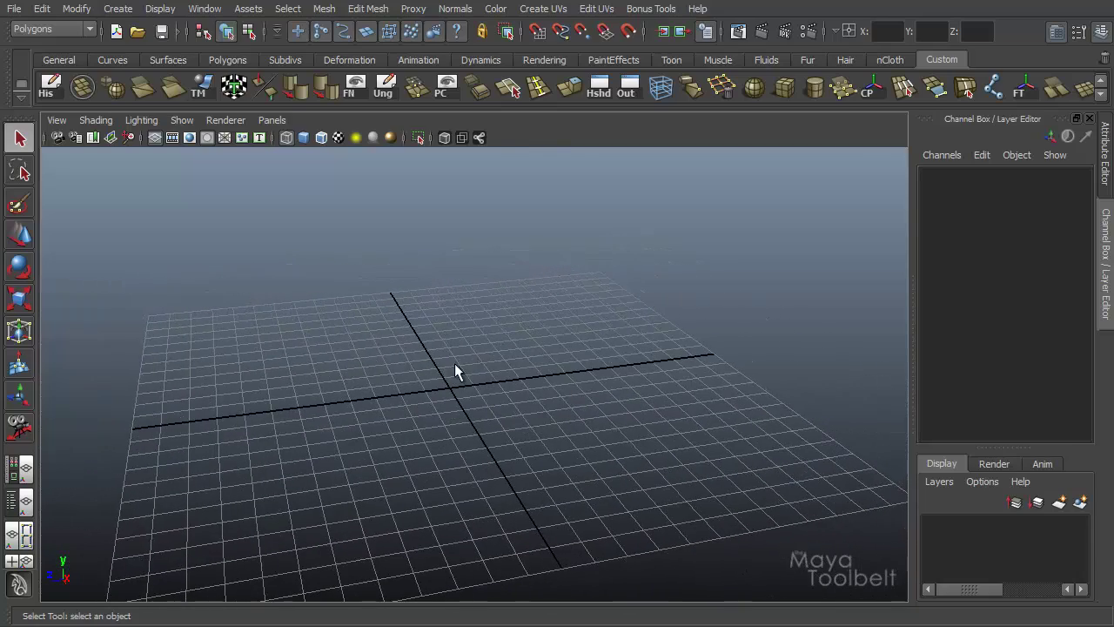
# - Reopen the Dolly Tool options from View > Camera Tools, dock them, and dolly back out from the grid
pyautogui.click(50, 122)
pyautogui.moveTo(151, 348)
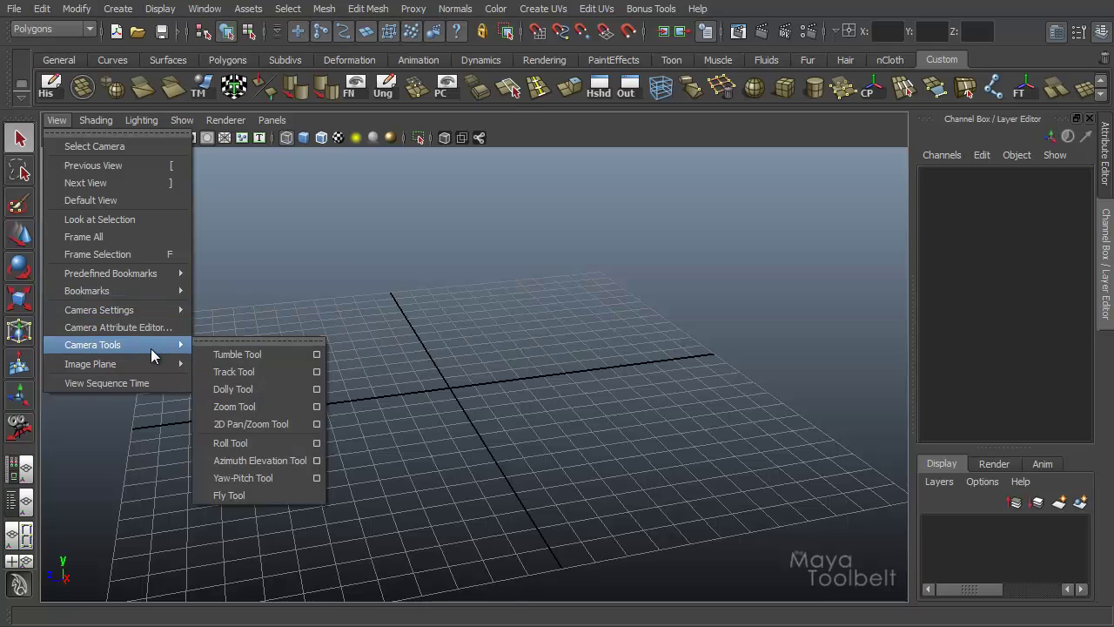
pyautogui.click(317, 389)
pyautogui.doubleClick(214, 115)
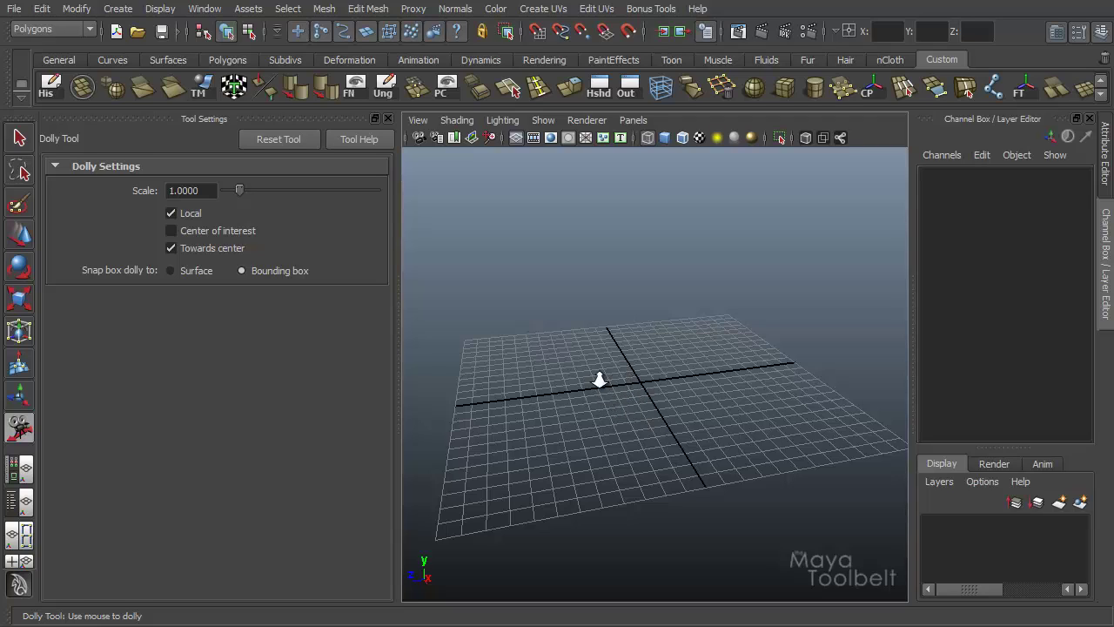
pyautogui.moveTo(621, 392); pyautogui.dragTo(592, 383)
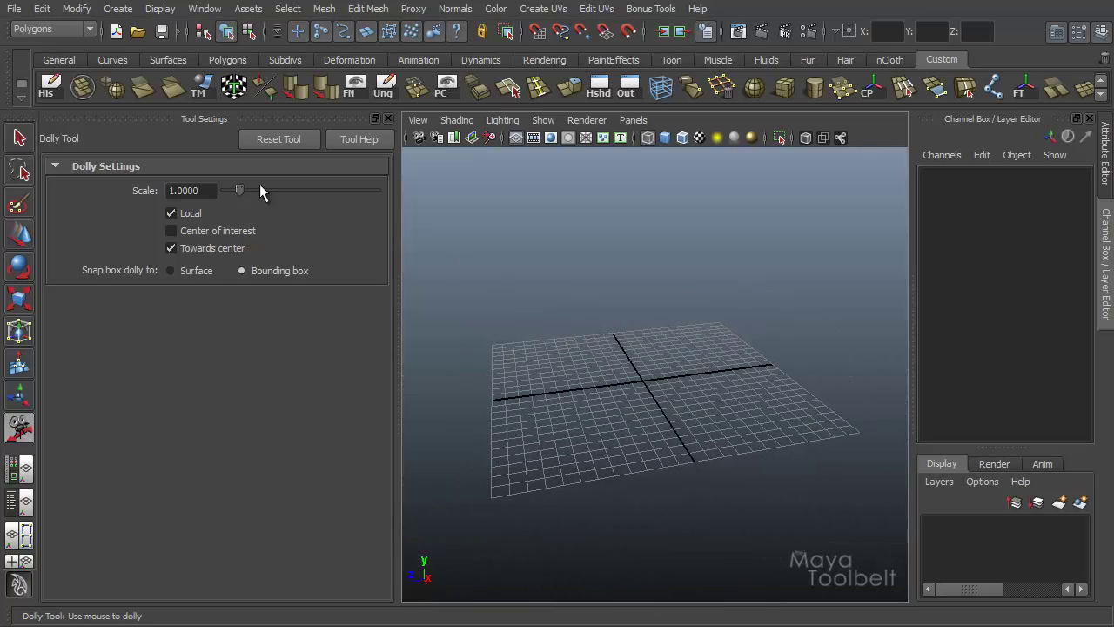
# - Set the dolly Scale to 5, then 0.5, dollying the view each time to compare speed
pyautogui.doubleClick(207, 191)
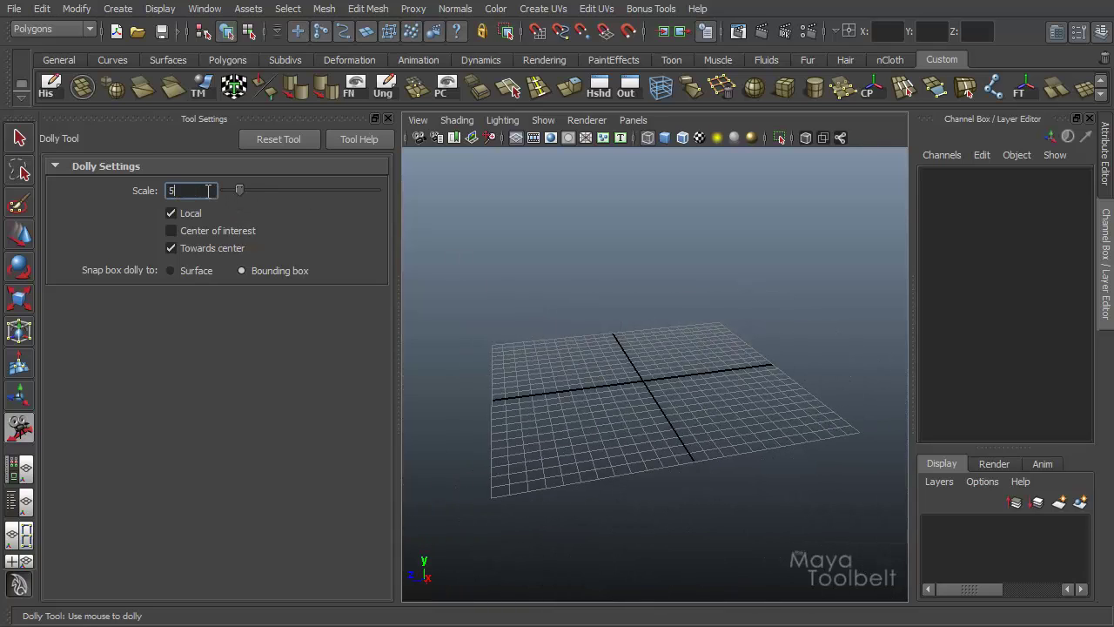
pyautogui.moveTo(635, 380)
pyautogui.mouseDown()
pyautogui.moveTo(711, 393)
pyautogui.moveTo(609, 415)
pyautogui.moveTo(580, 410)
pyautogui.moveTo(626, 399)
pyautogui.mouseUp()
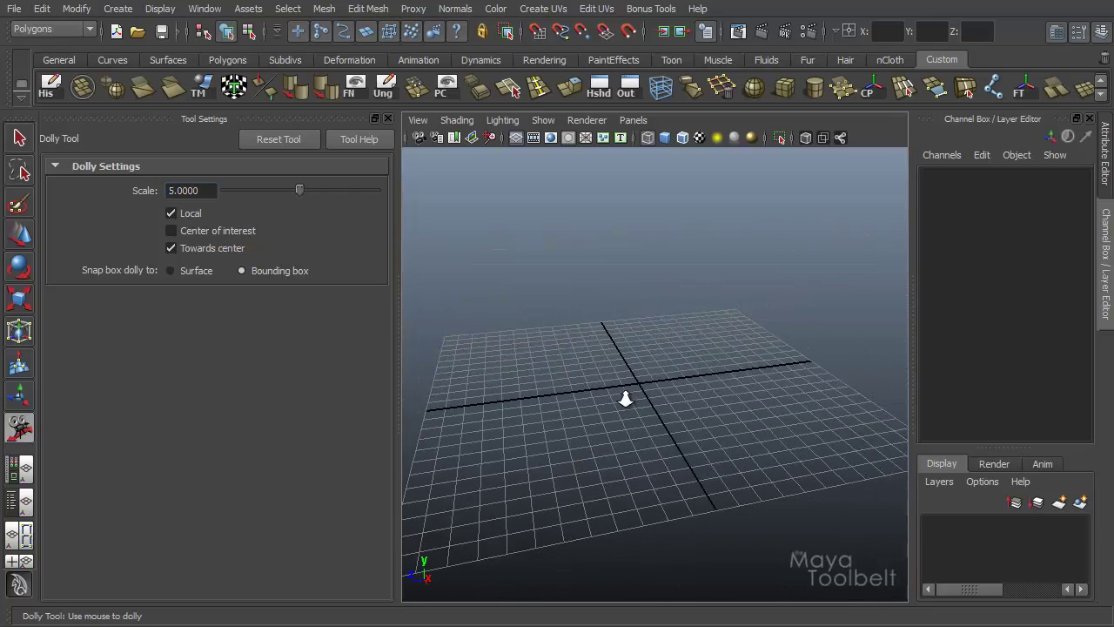
pyautogui.doubleClick(193, 191)
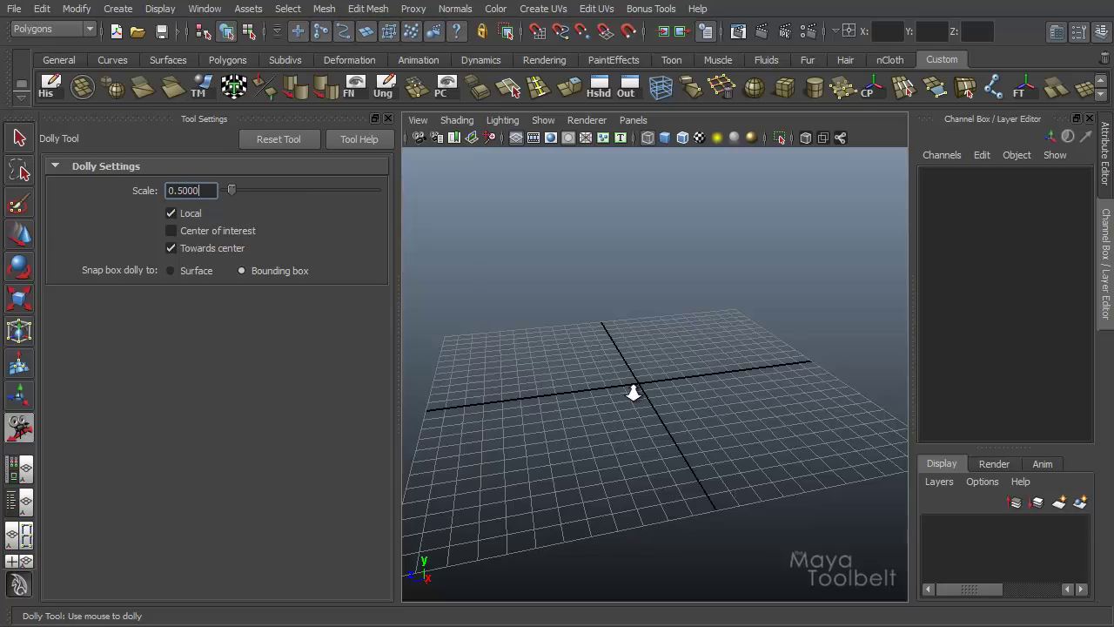
pyautogui.moveTo(634, 393); pyautogui.dragTo(772, 396)
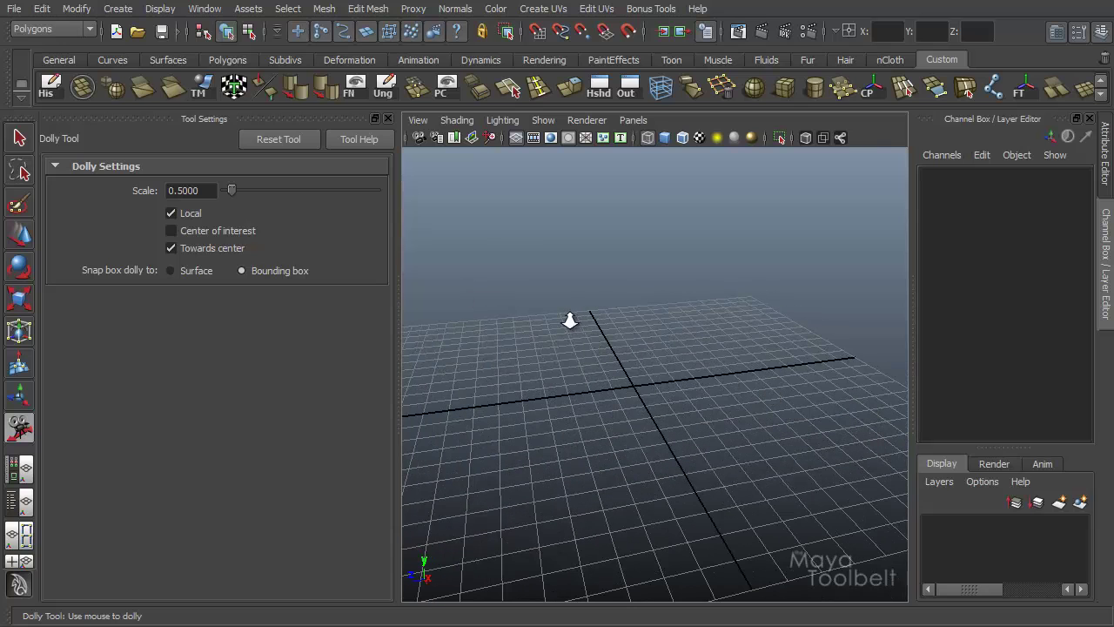
# - Reset the dolly Scale back to 1
pyautogui.doubleClick(212, 190)
pyautogui.write('1')
pyautogui.press('Return')
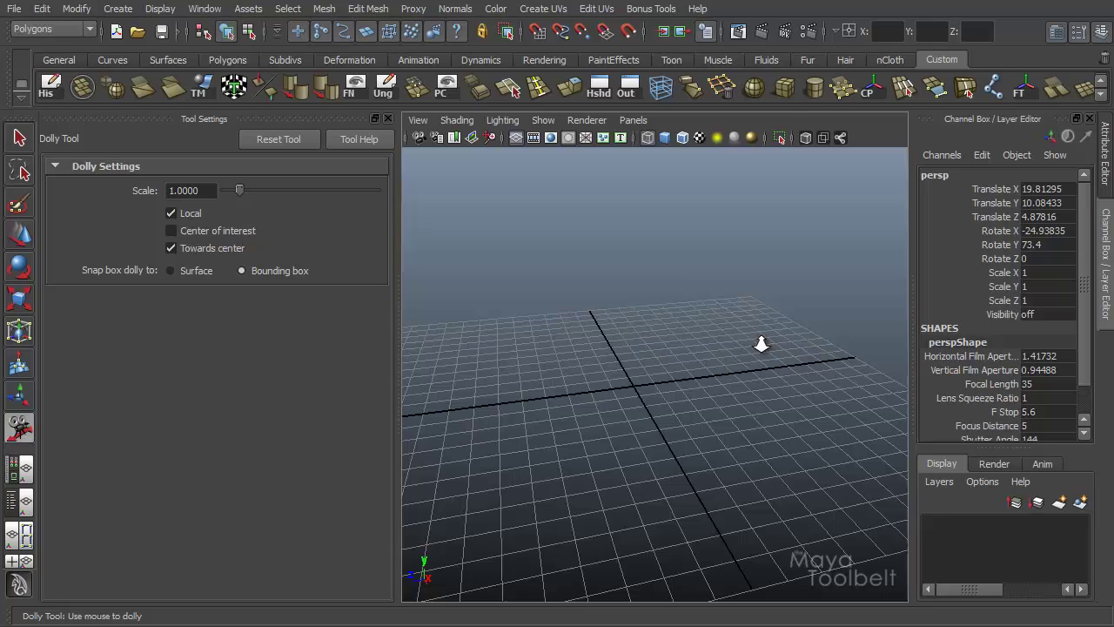
# - Create a new camera from the Create menu and pull the view back from it
pyautogui.click(117, 9)
pyautogui.moveTo(225, 122)
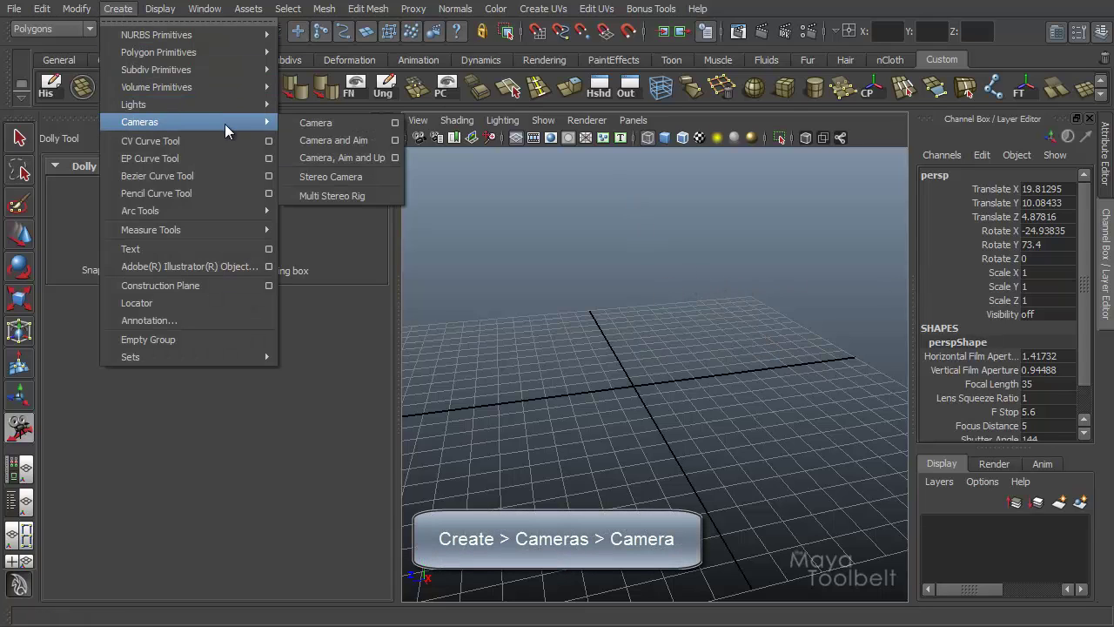
pyautogui.click(333, 121)
pyautogui.moveTo(634, 410); pyautogui.dragTo(659, 277)
pyautogui.press('w')
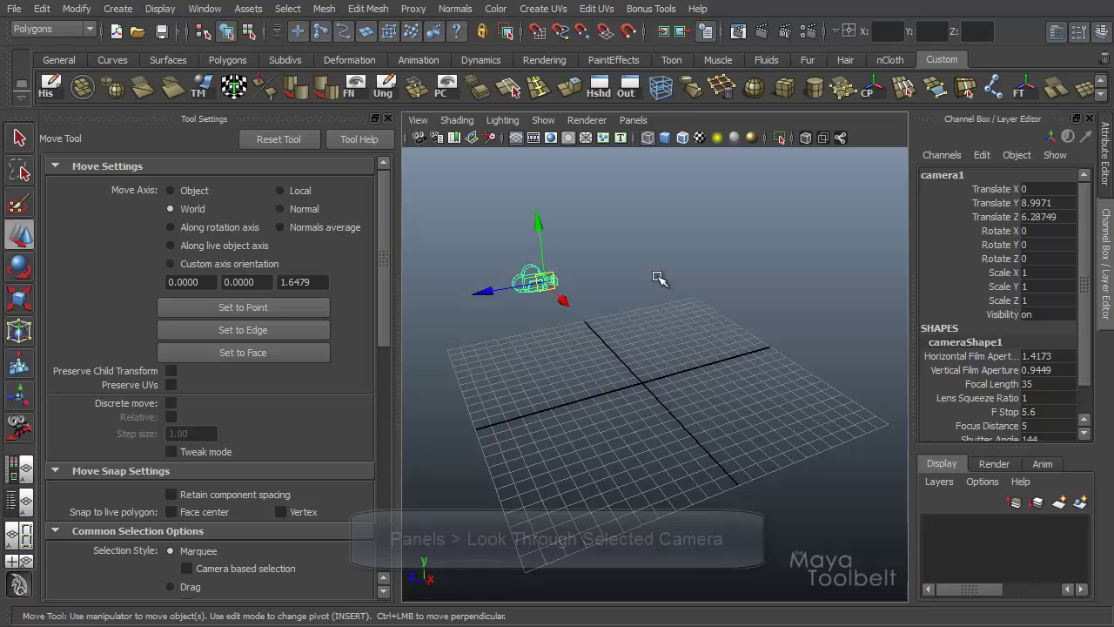
# - Look through camera1 and tumble it to look down more steeply on the grid
pyautogui.click(633, 119)
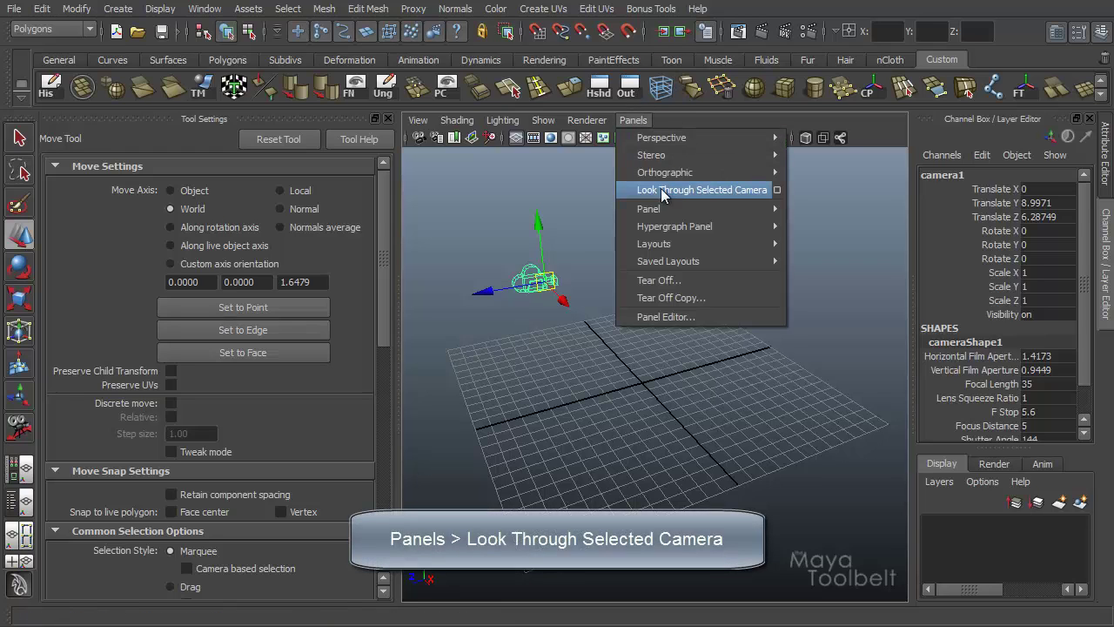
pyautogui.click(698, 193)
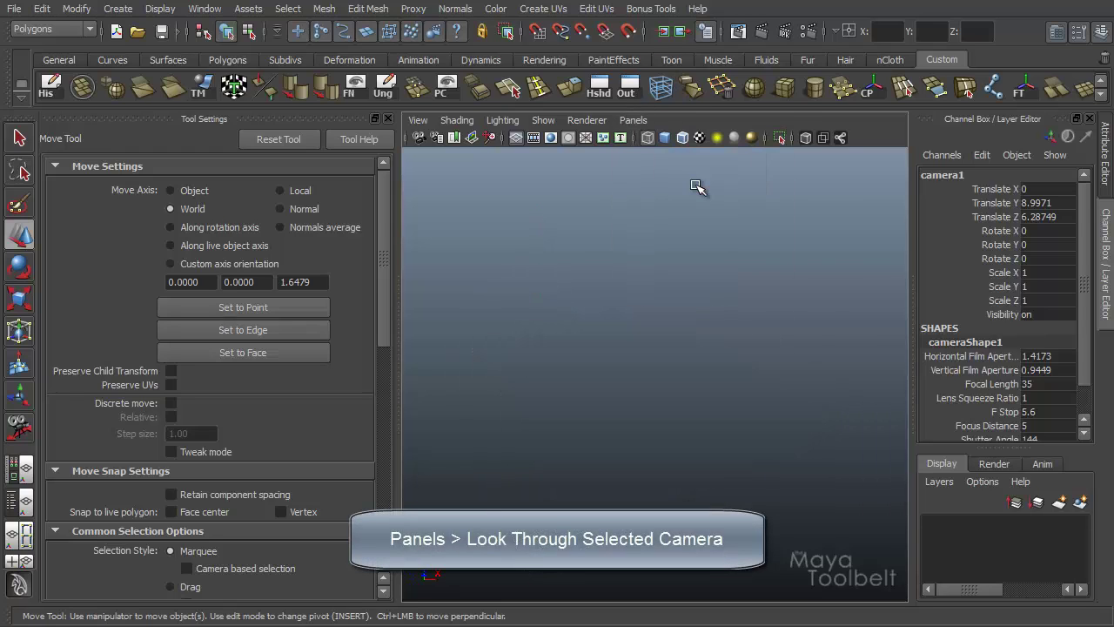
pyautogui.keyDown('alt'); pyautogui.moveTo(735, 347); pyautogui.dragTo(681, 426); pyautogui.keyUp('alt')
pyautogui.keyDown('alt'); pyautogui.moveTo(681, 425); pyautogui.dragTo(644, 409, button='right'); pyautogui.keyUp('alt')
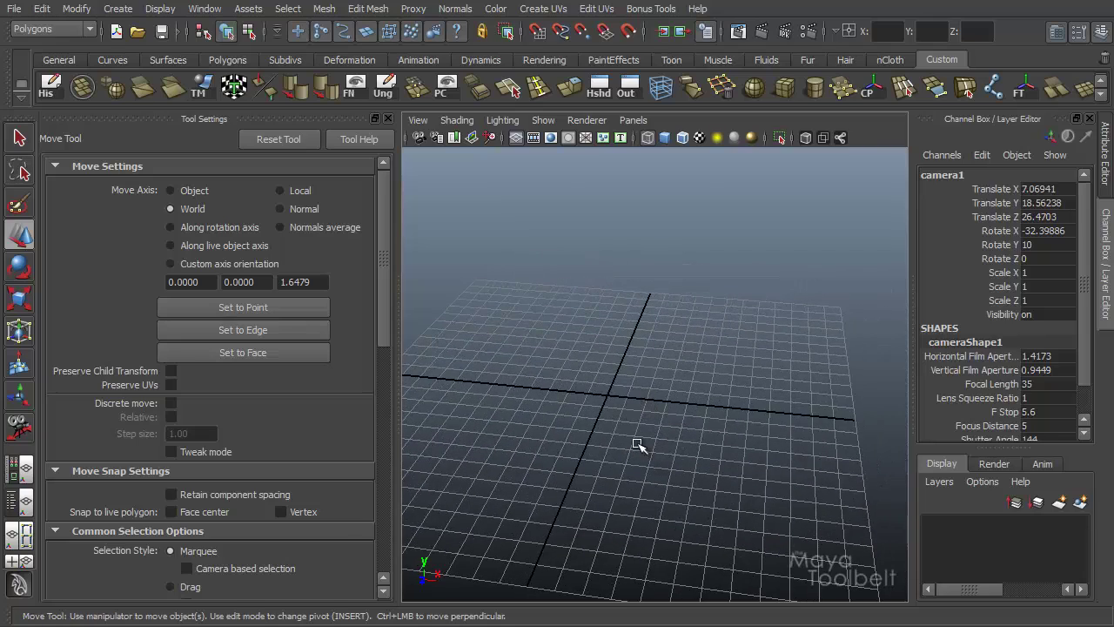
pyautogui.keyDown('alt'); pyautogui.moveTo(684, 413); pyautogui.dragTo(687, 418); pyautogui.keyUp('alt')
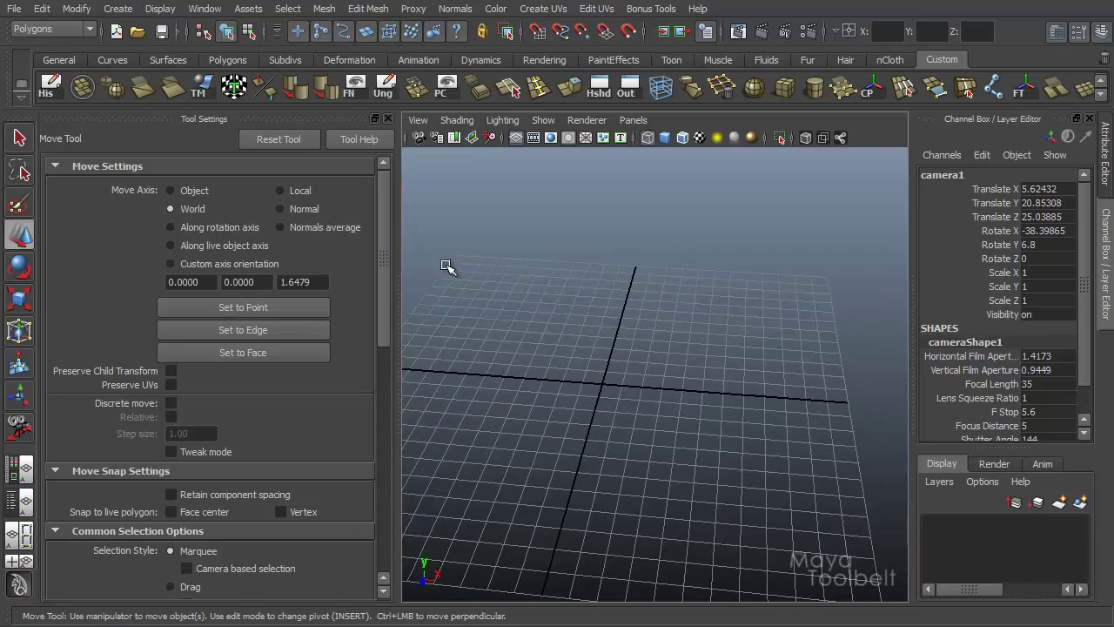
# - Select camera1 via View > Select Camera and orbit it around its center of interest to a diagonal view
pyautogui.click(418, 122)
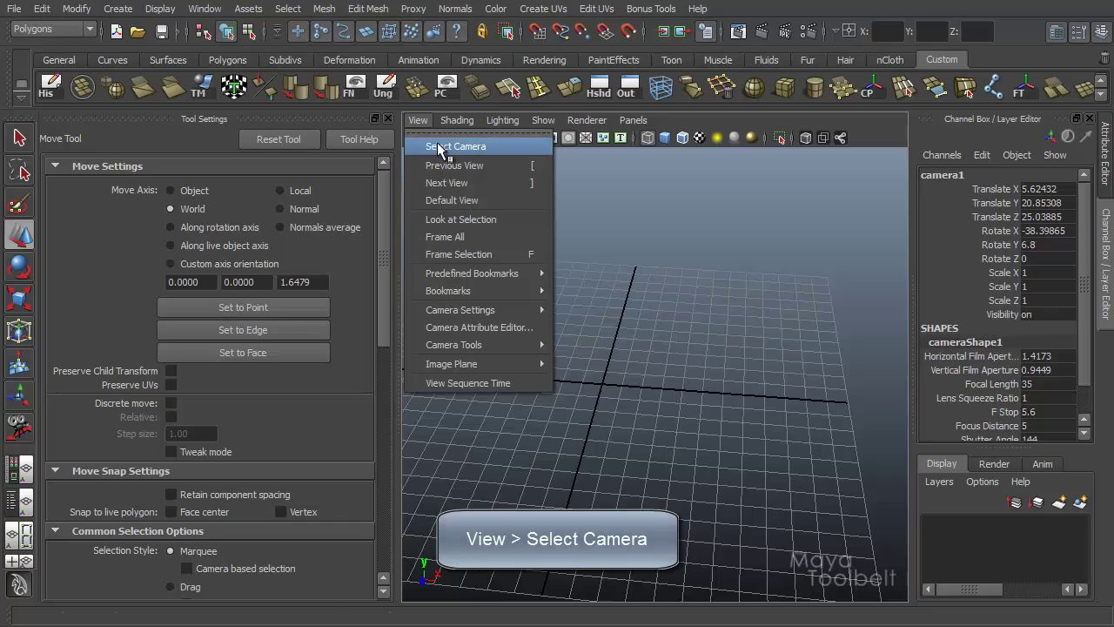
pyautogui.click(435, 145)
pyautogui.click(20, 427)
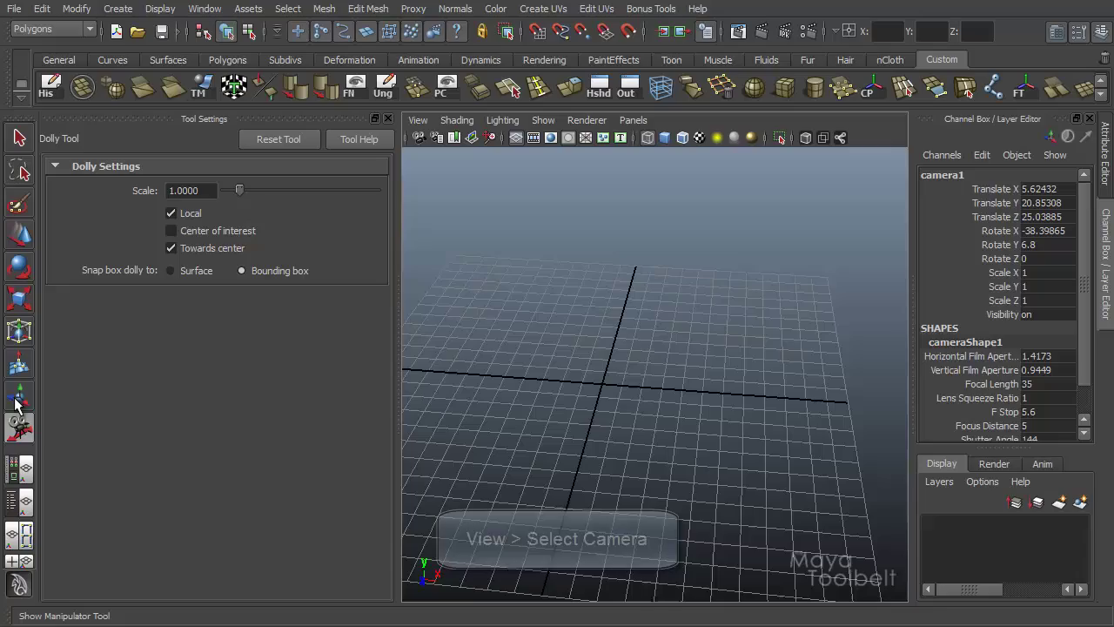
pyautogui.click(18, 398)
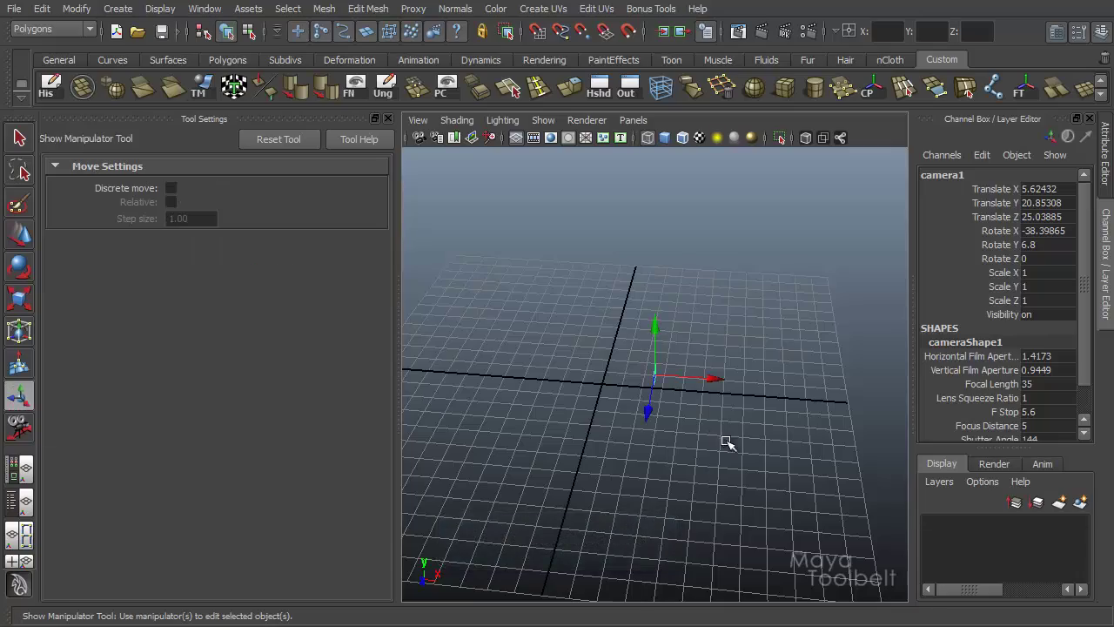
pyautogui.keyDown('alt'); pyautogui.moveTo(728, 444); pyautogui.dragTo(669, 386); pyautogui.keyUp('alt')
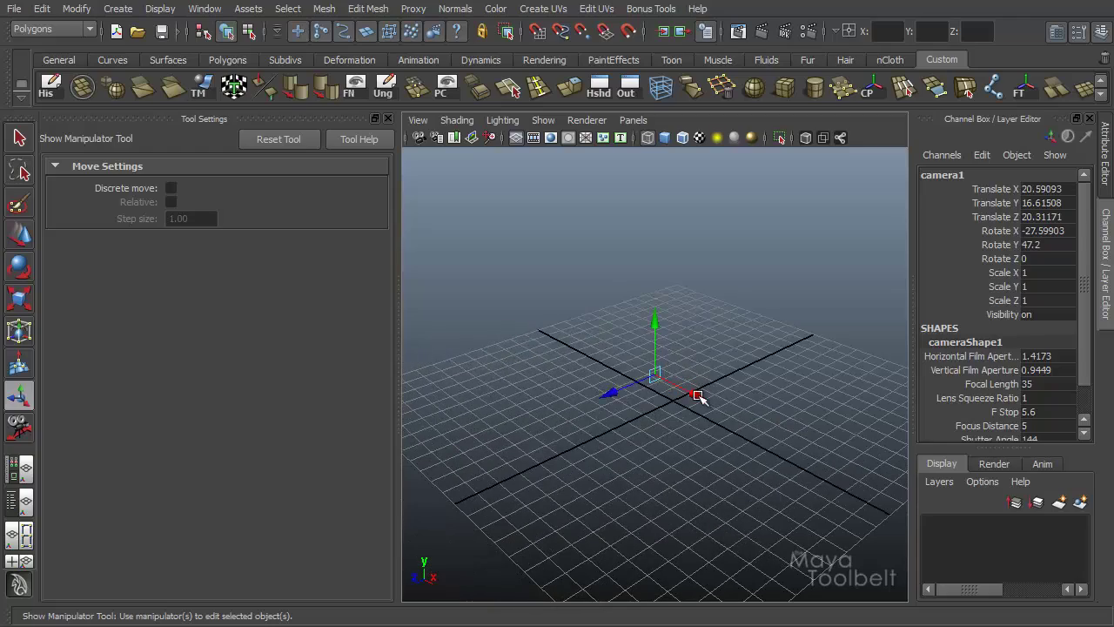
pyautogui.moveTo(697, 396); pyautogui.dragTo(682, 448)
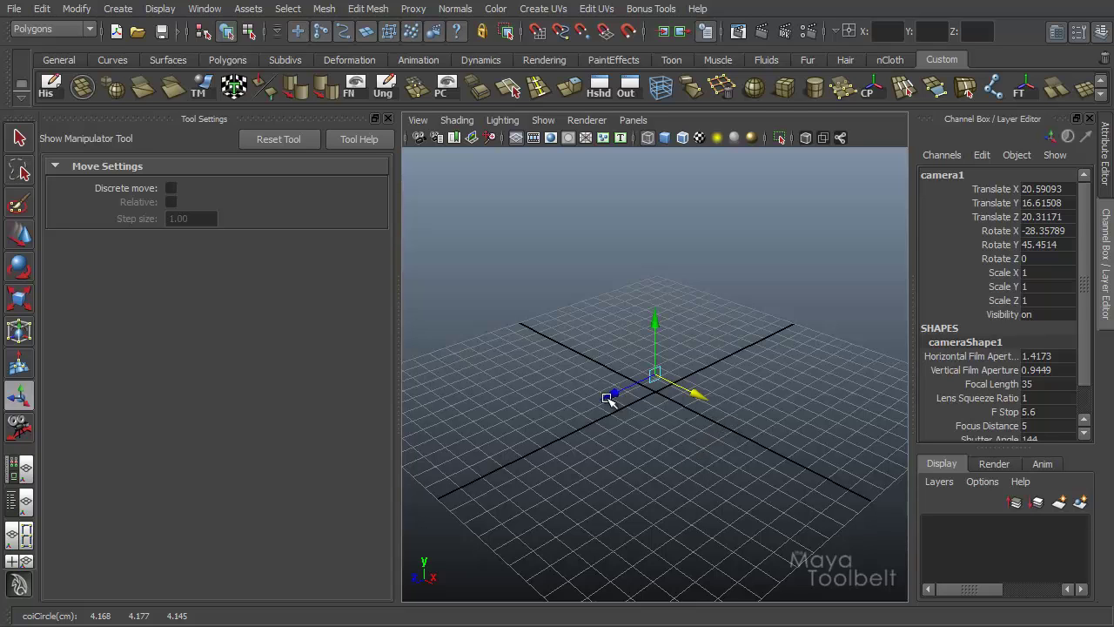
pyautogui.moveTo(608, 398); pyautogui.dragTo(616, 419)
pyautogui.click(19, 426)
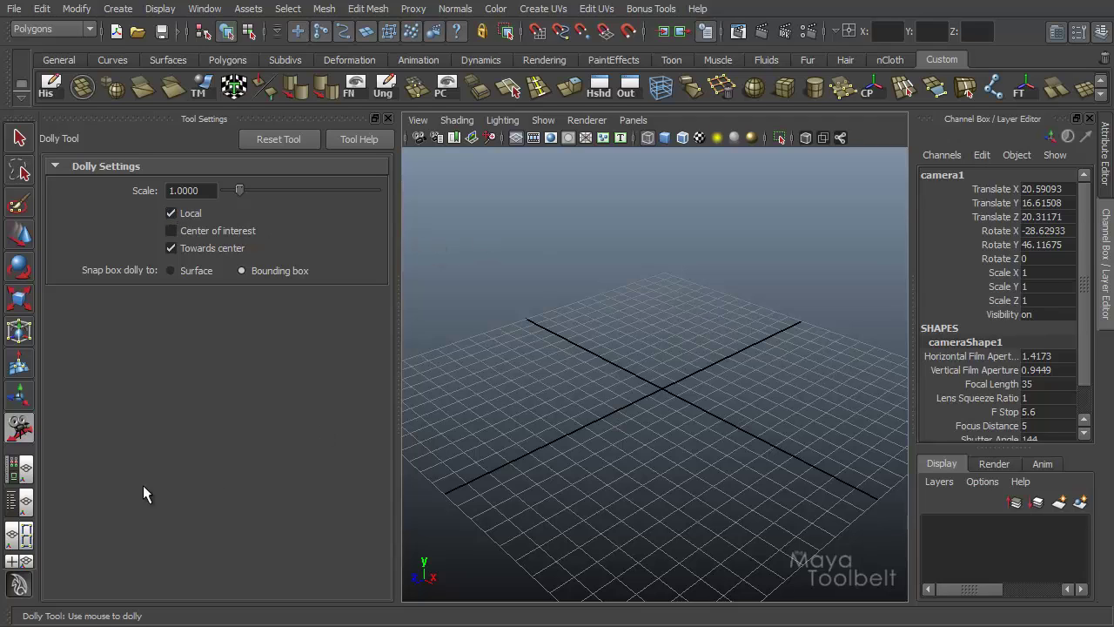
pyautogui.click(19, 398)
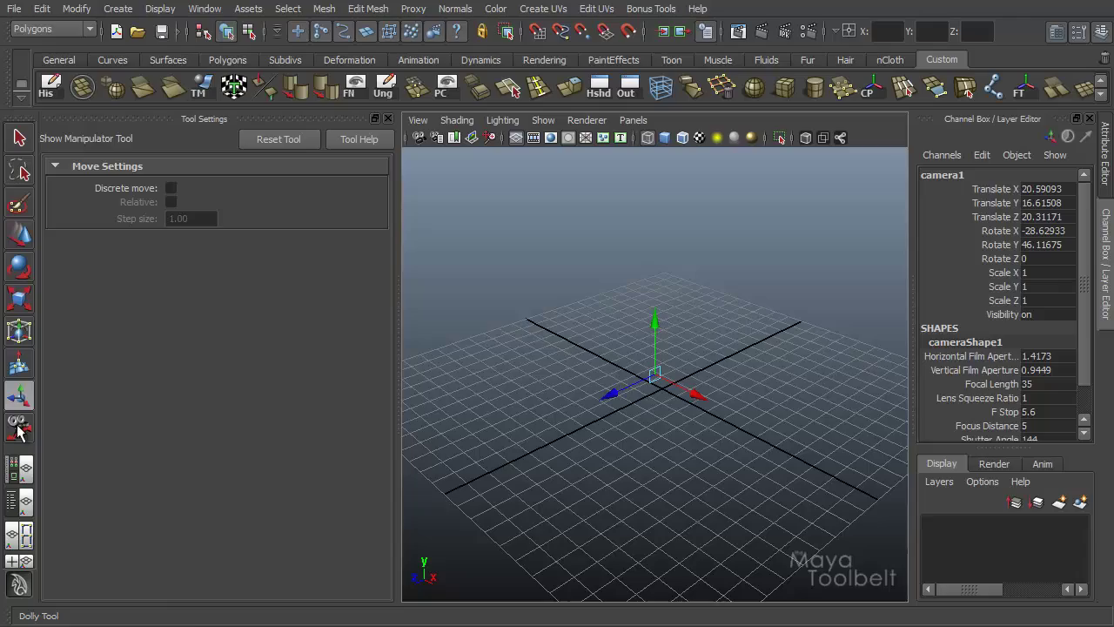
# - Alternate dollying and tumbling camera1 from several angles until the grid appears small and distant
pyautogui.keyDown('alt'); pyautogui.moveTo(778, 431); pyautogui.dragTo(770, 466); pyautogui.keyUp('alt')
pyautogui.click(21, 429)
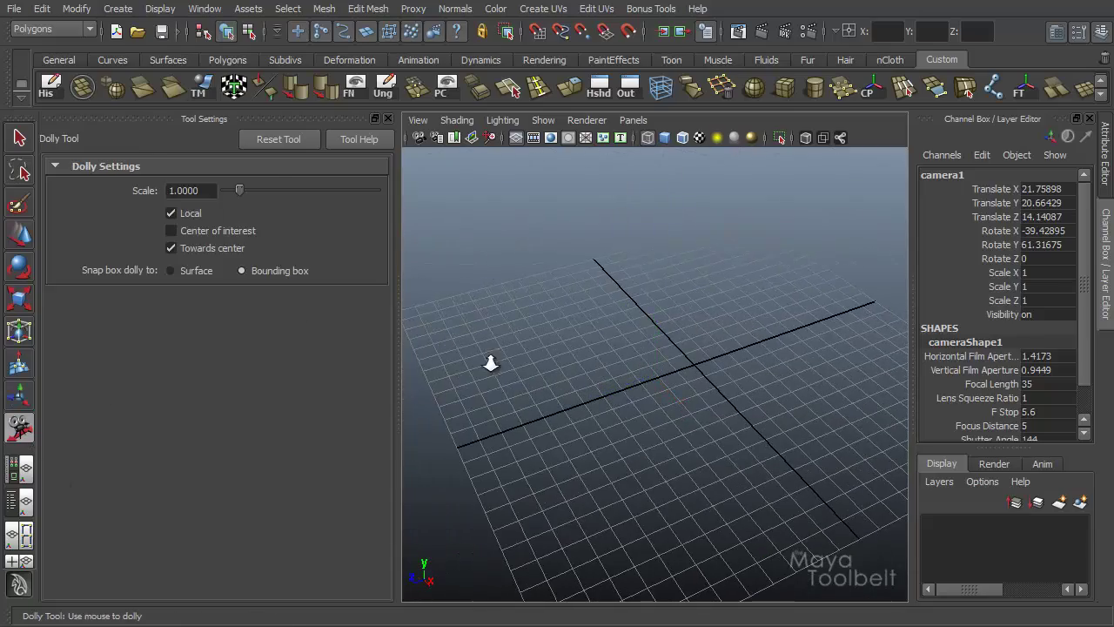
pyautogui.moveTo(723, 410); pyautogui.dragTo(458, 380)
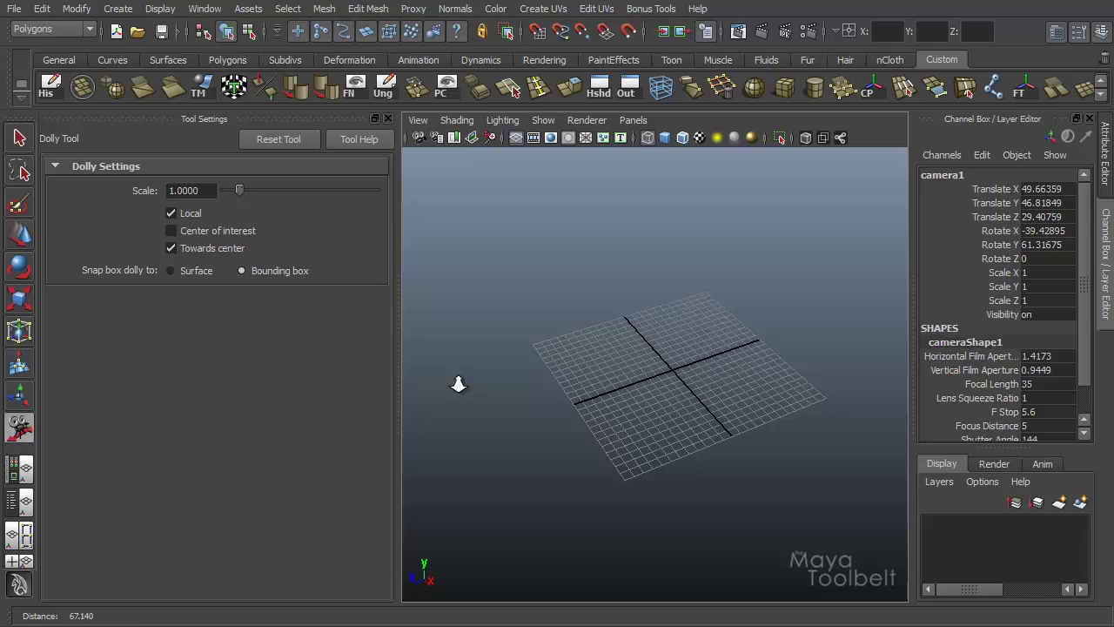
pyautogui.click(20, 396)
pyautogui.keyDown('alt'); pyautogui.moveTo(790, 435); pyautogui.dragTo(950, 407); pyautogui.keyUp('alt')
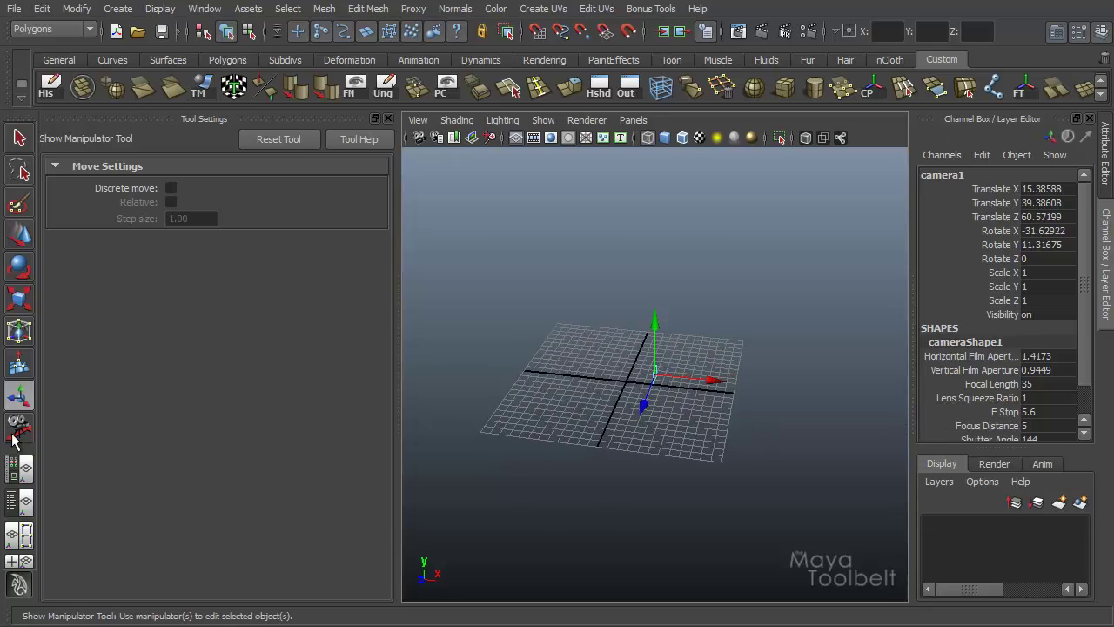
pyautogui.click(19, 426)
pyautogui.moveTo(642, 455); pyautogui.dragTo(1044, 463)
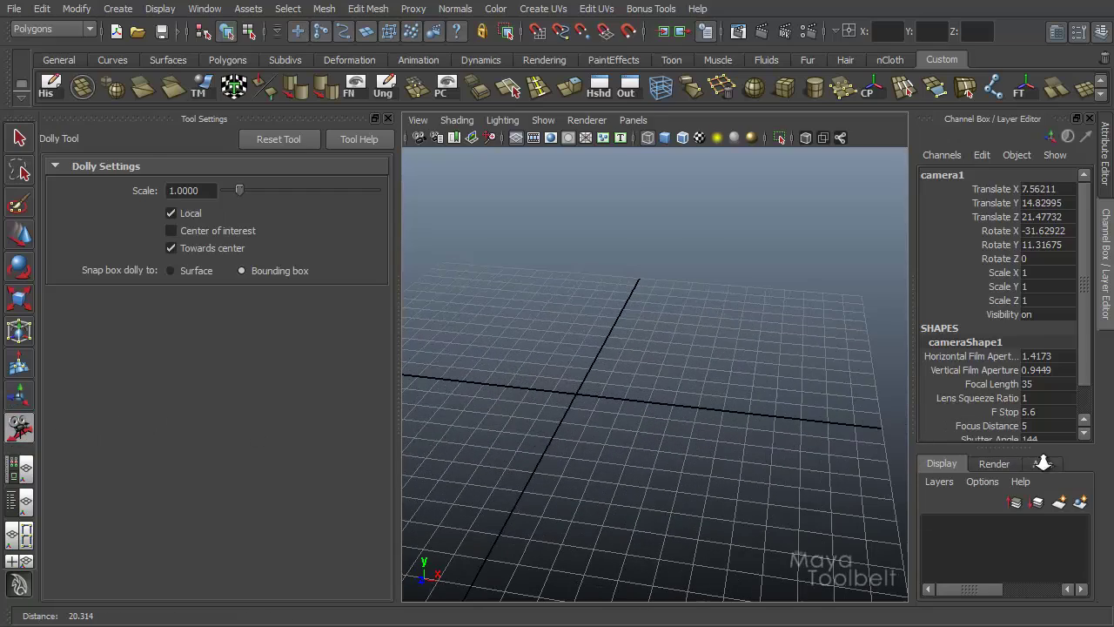
pyautogui.click(19, 394)
pyautogui.keyDown('alt'); pyautogui.moveTo(614, 485); pyautogui.dragTo(671, 470); pyautogui.keyUp('alt')
pyautogui.press('[')
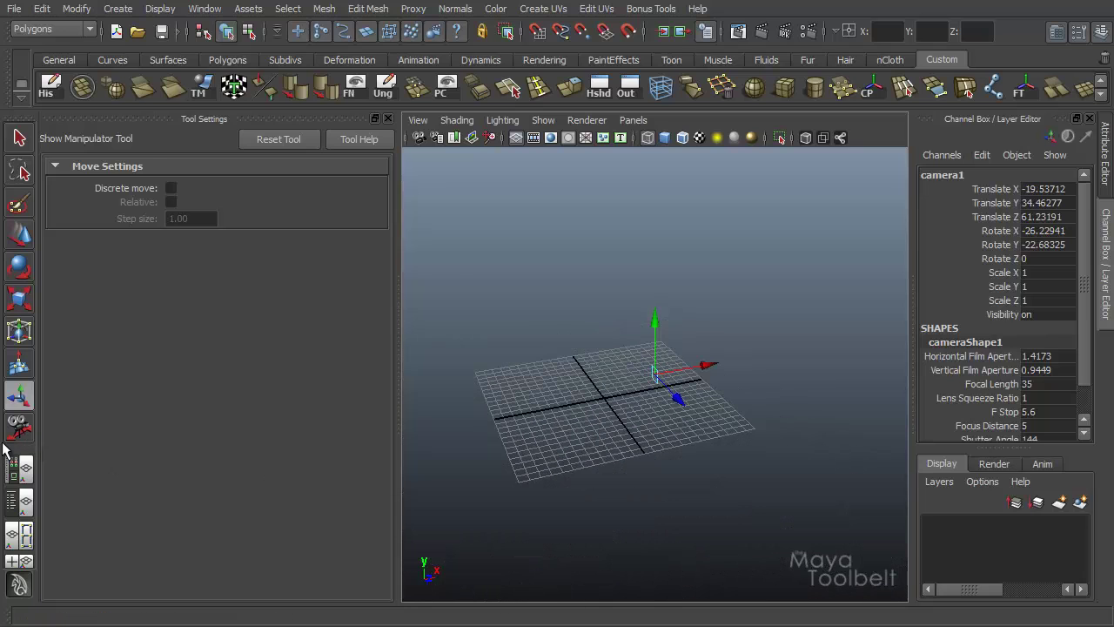
# - Uncheck Local in the Dolly Tool settings and dolly camera1 in toward the grid
pyautogui.click(20, 427)
pyautogui.click(171, 213)
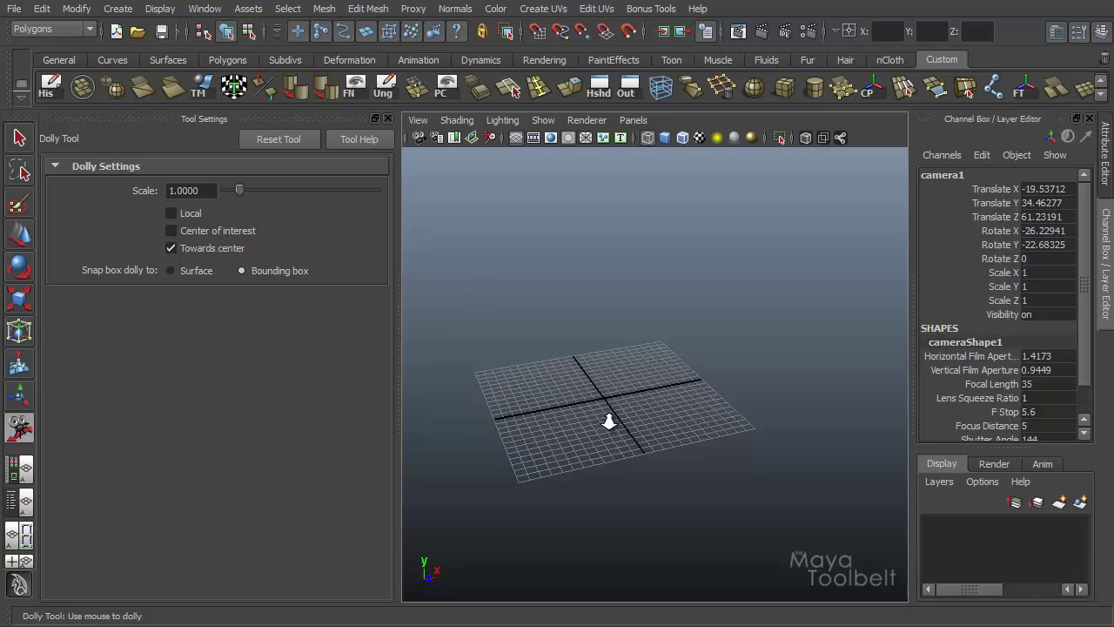
pyautogui.moveTo(604, 418); pyautogui.dragTo(666, 573)
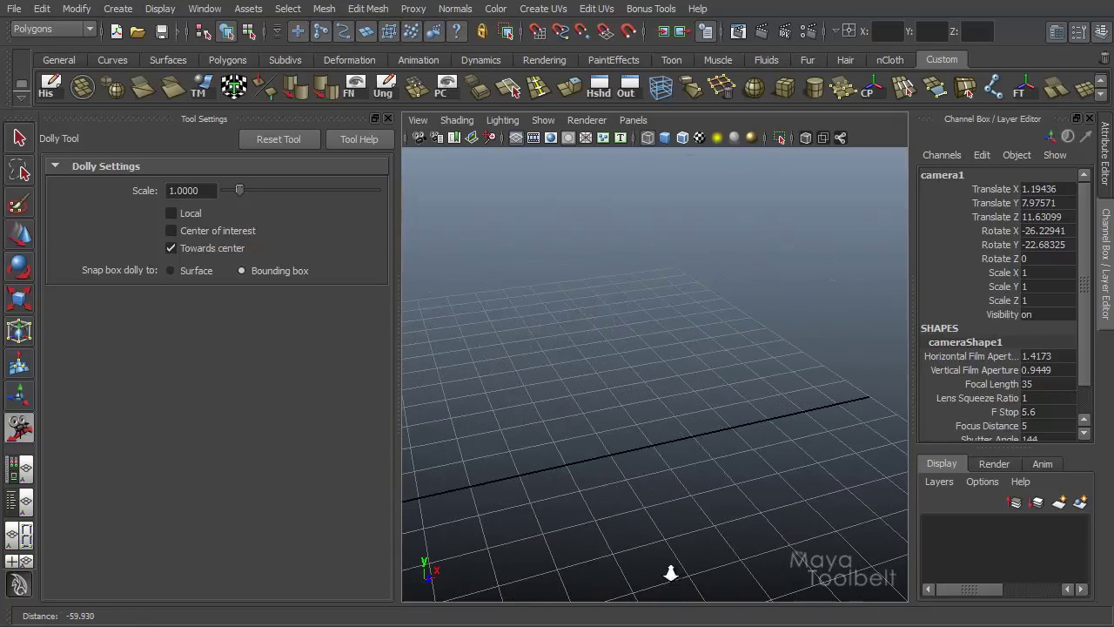
# - Tumble camera1 around its manipulator through several orientations, losing sight of the grid
pyautogui.click(19, 396)
pyautogui.keyDown('alt'); pyautogui.moveTo(607, 493); pyautogui.dragTo(571, 261); pyautogui.keyUp('alt')
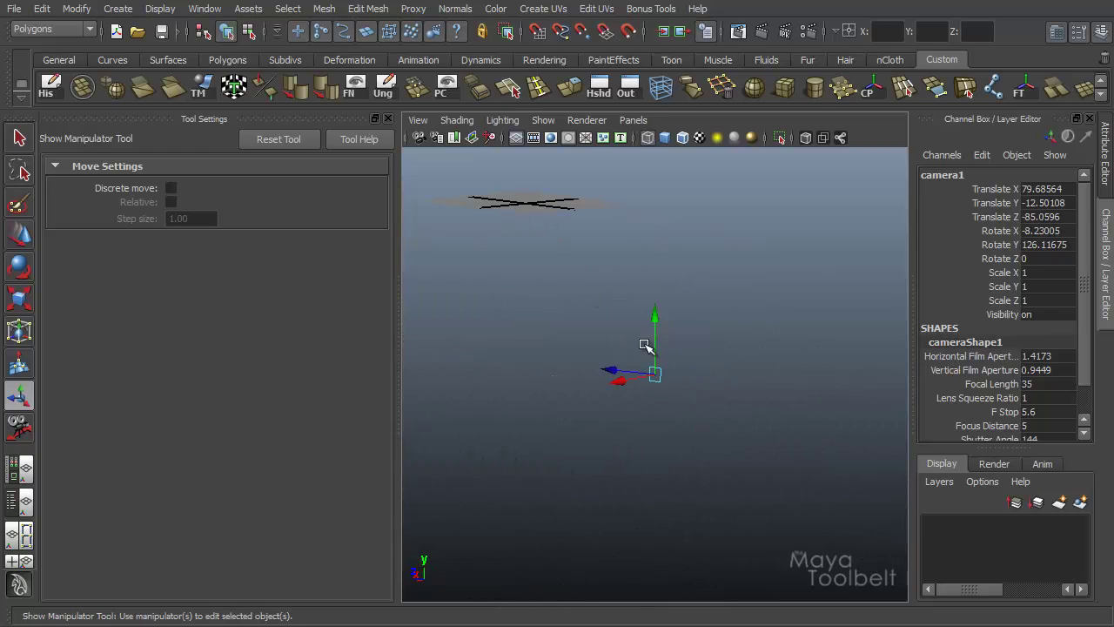
pyautogui.keyDown('alt'); pyautogui.moveTo(618, 436); pyautogui.dragTo(818, 458); pyautogui.keyUp('alt')
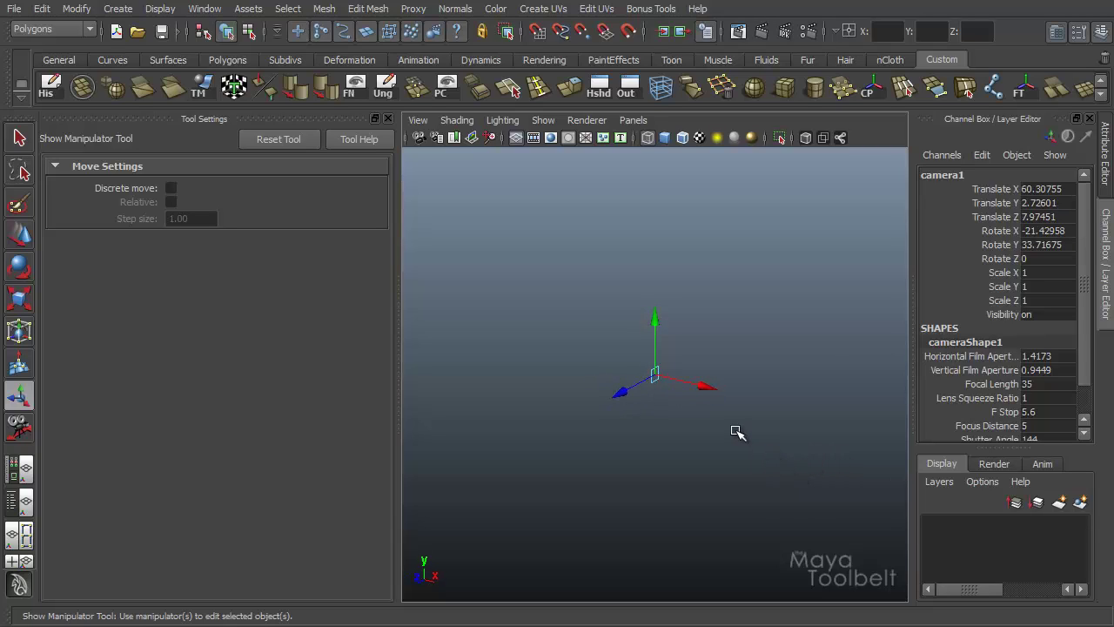
pyautogui.keyDown('alt'); pyautogui.moveTo(678, 437); pyautogui.dragTo(777, 443); pyautogui.keyUp('alt')
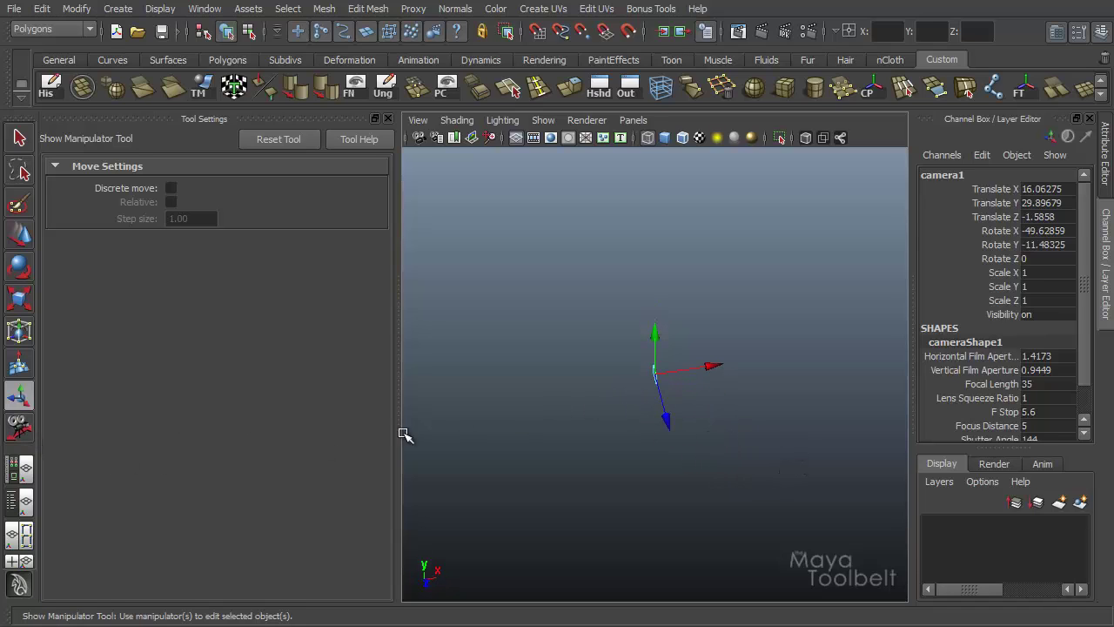
pyautogui.keyDown('alt'); pyautogui.moveTo(405, 435); pyautogui.dragTo(569, 433); pyautogui.keyUp('alt')
# - Dolly out, pan and tumble camera1 back to a steep top-down view of the grid
pyautogui.click(19, 428)
pyautogui.moveTo(701, 454); pyautogui.dragTo(603, 473)
pyautogui.keyDown('alt'); pyautogui.moveTo(602, 473); pyautogui.dragTo(749, 419, button='middle'); pyautogui.keyUp('alt')
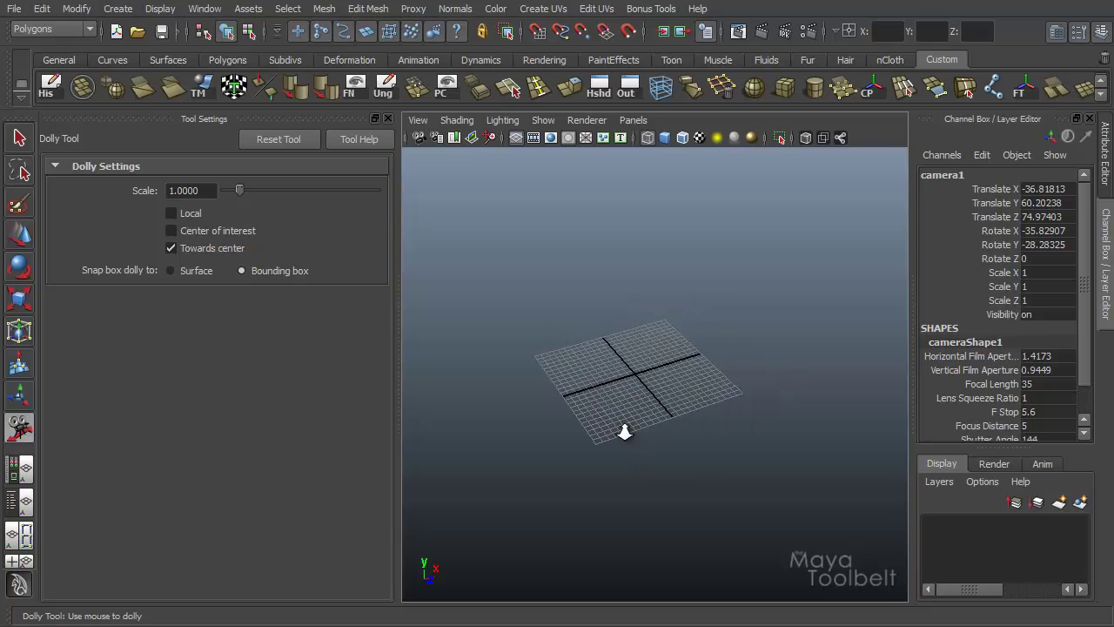
pyautogui.moveTo(631, 424); pyautogui.dragTo(711, 536)
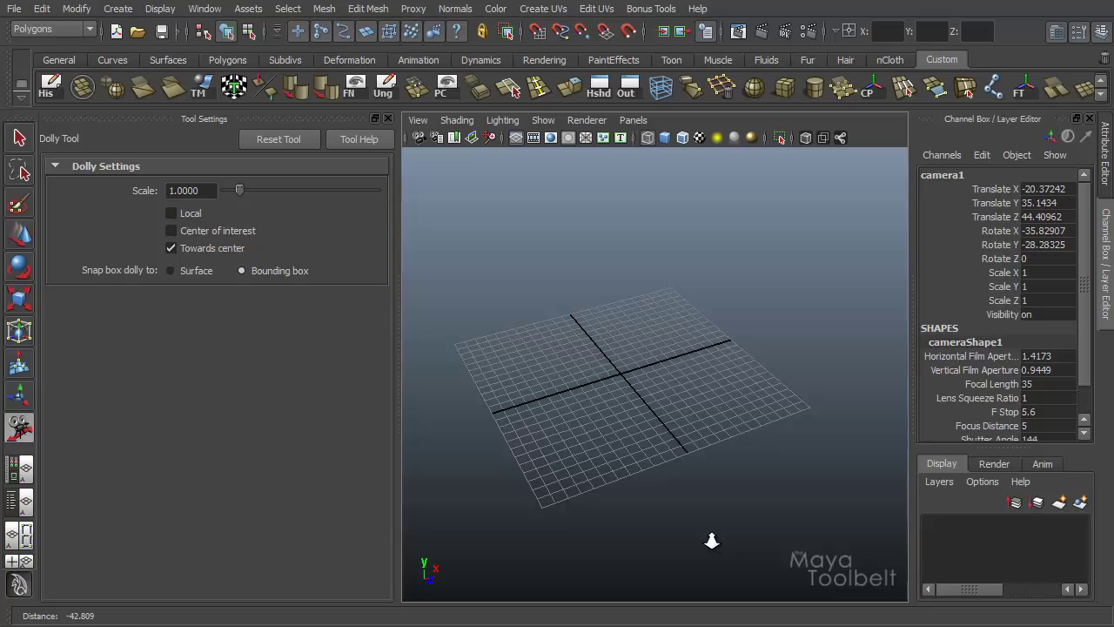
pyautogui.click(19, 399)
pyautogui.keyDown('alt'); pyautogui.moveTo(580, 441); pyautogui.dragTo(662, 368); pyautogui.keyUp('alt')
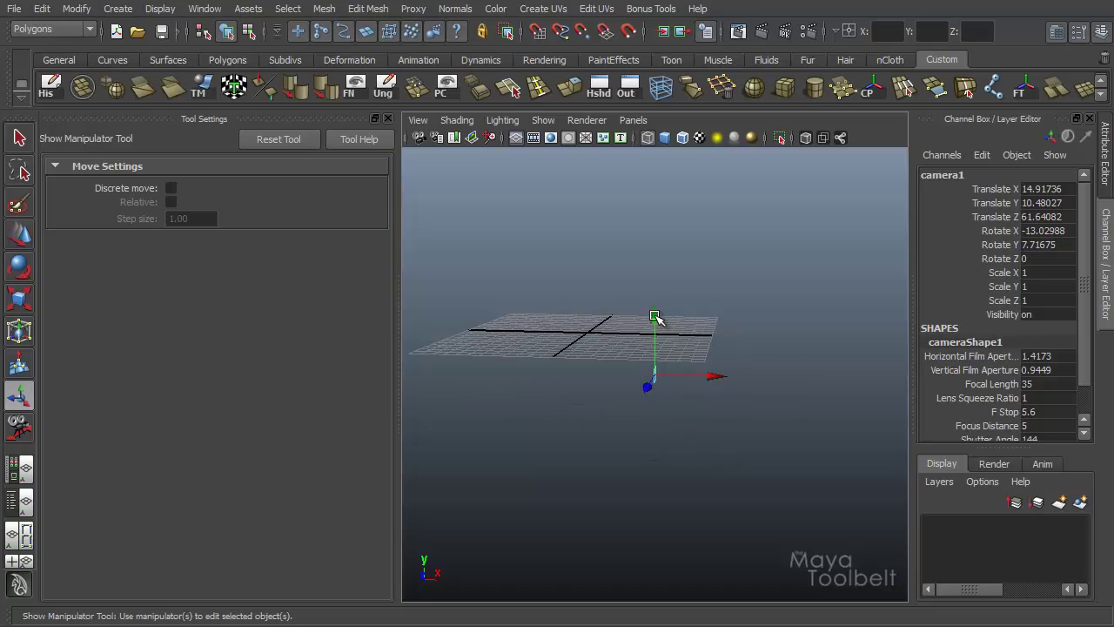
pyautogui.keyDown('alt'); pyautogui.moveTo(654, 317); pyautogui.dragTo(679, 461); pyautogui.keyUp('alt')
pyautogui.click(19, 426)
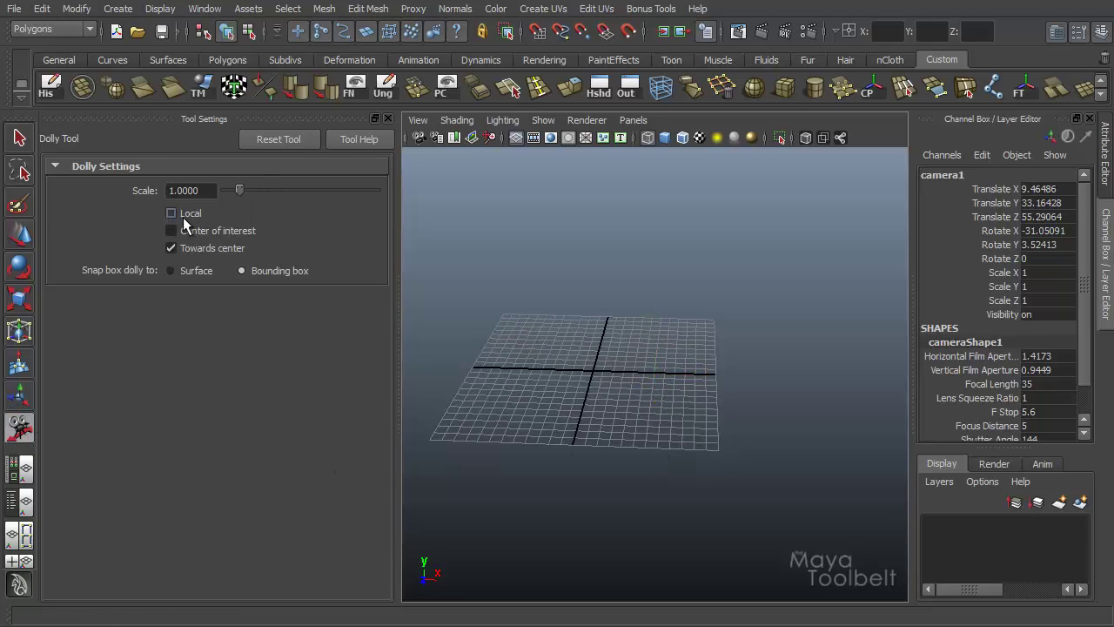
# - Reset the Dolly Tool to its defaults and dolly camera1 in toward the grid
pyautogui.click(280, 140)
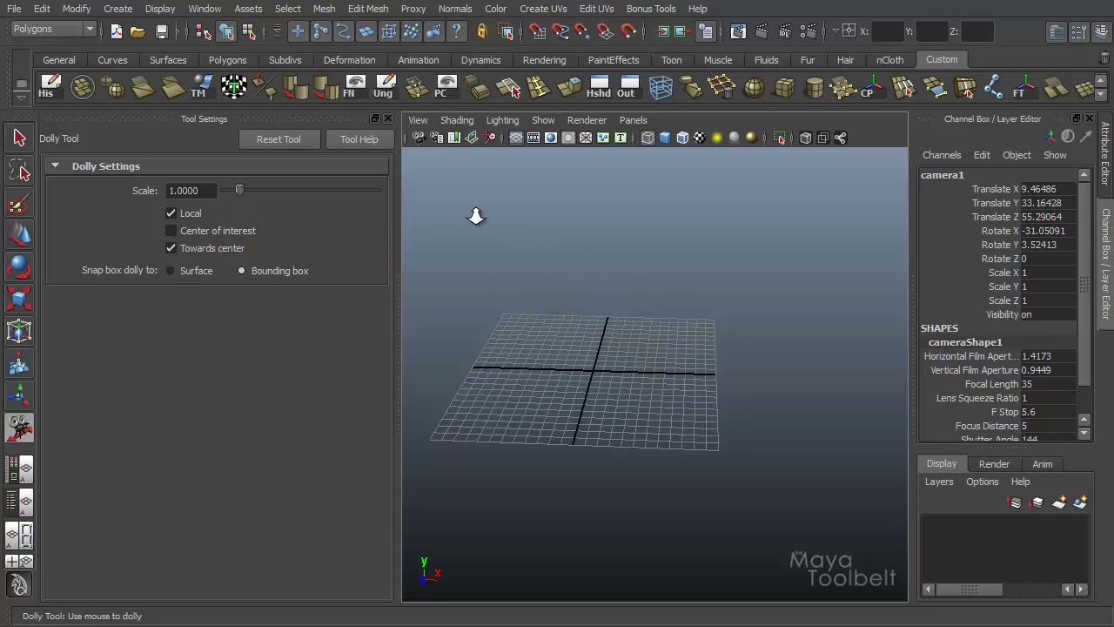
pyautogui.moveTo(614, 368); pyautogui.dragTo(618, 439)
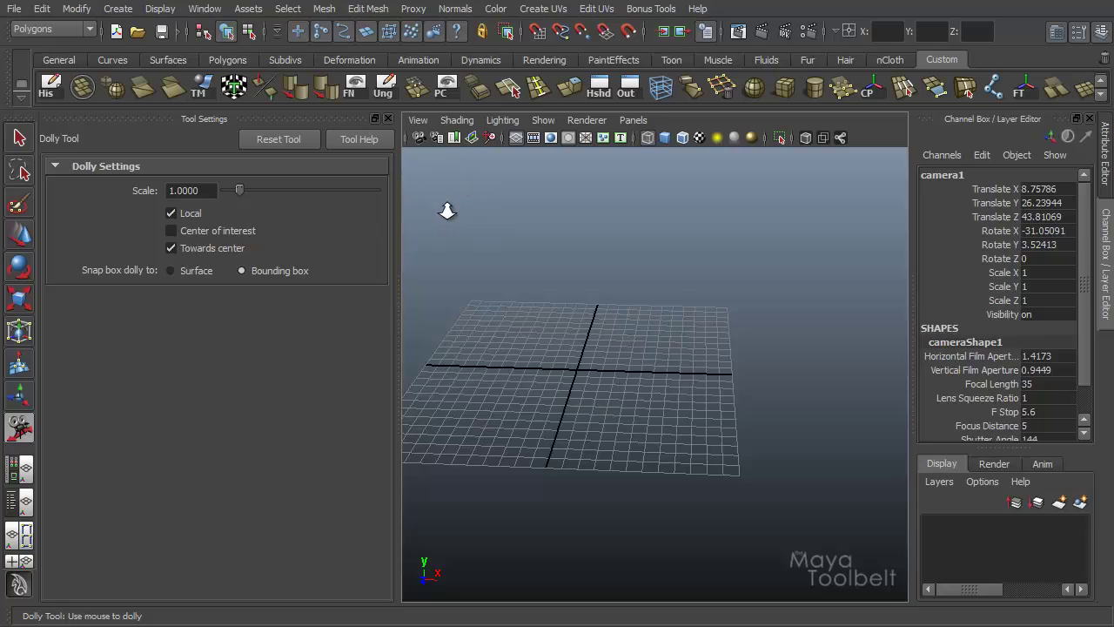
pyautogui.moveTo(454, 201); pyautogui.dragTo(414, 251)
# - Turn on Towards center dollying, then dolly camera1 in and out, ending pulled back to Z 46.56
pyautogui.click(189, 250)
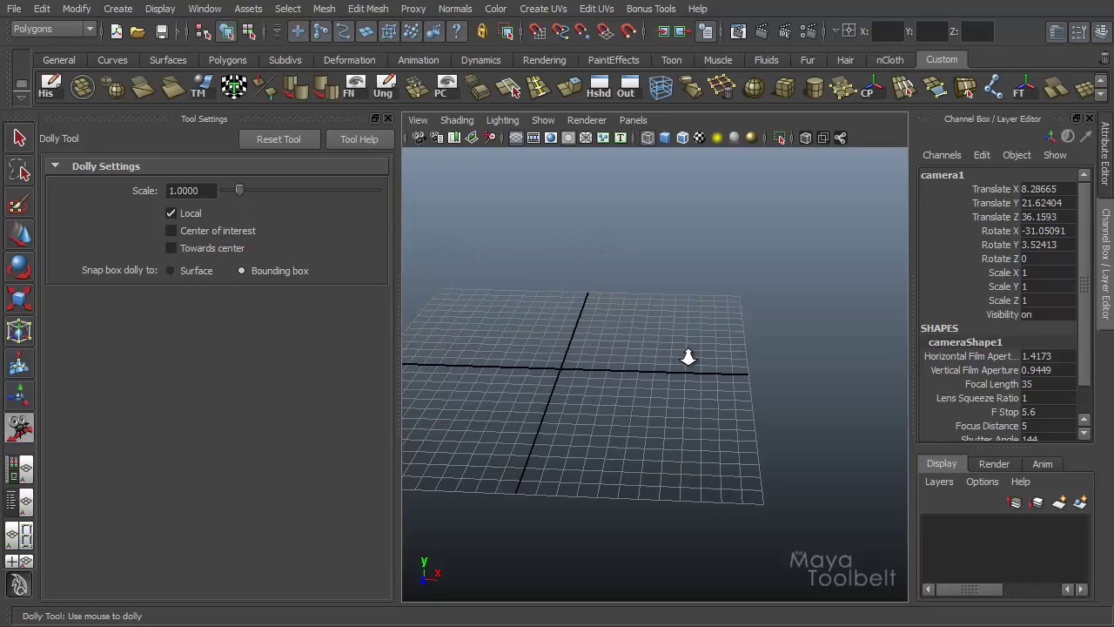
pyautogui.moveTo(416, 161); pyautogui.dragTo(433, 179)
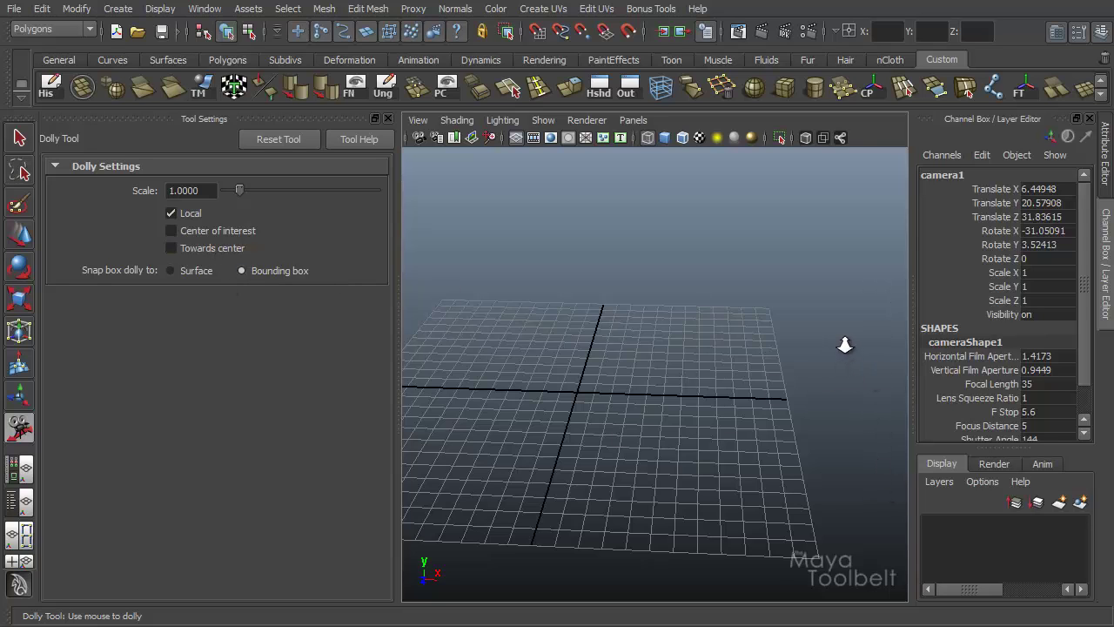
pyautogui.moveTo(845, 345); pyautogui.dragTo(684, 410)
pyautogui.moveTo(458, 505); pyautogui.dragTo(565, 479)
pyautogui.moveTo(838, 207); pyautogui.dragTo(690, 307)
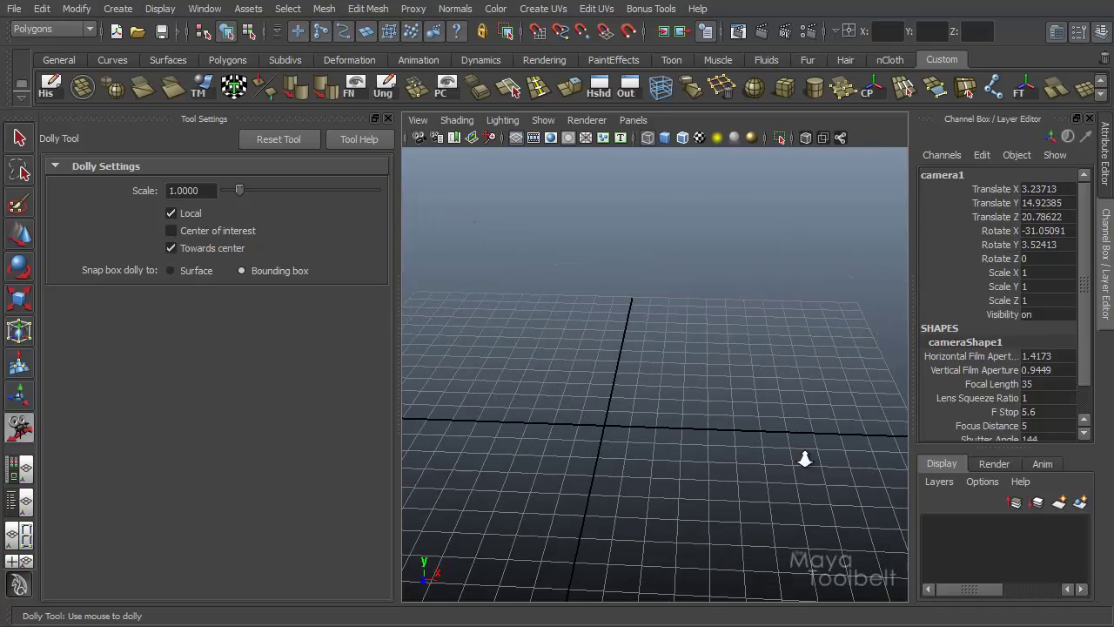
pyautogui.moveTo(462, 207); pyautogui.dragTo(154, 254)
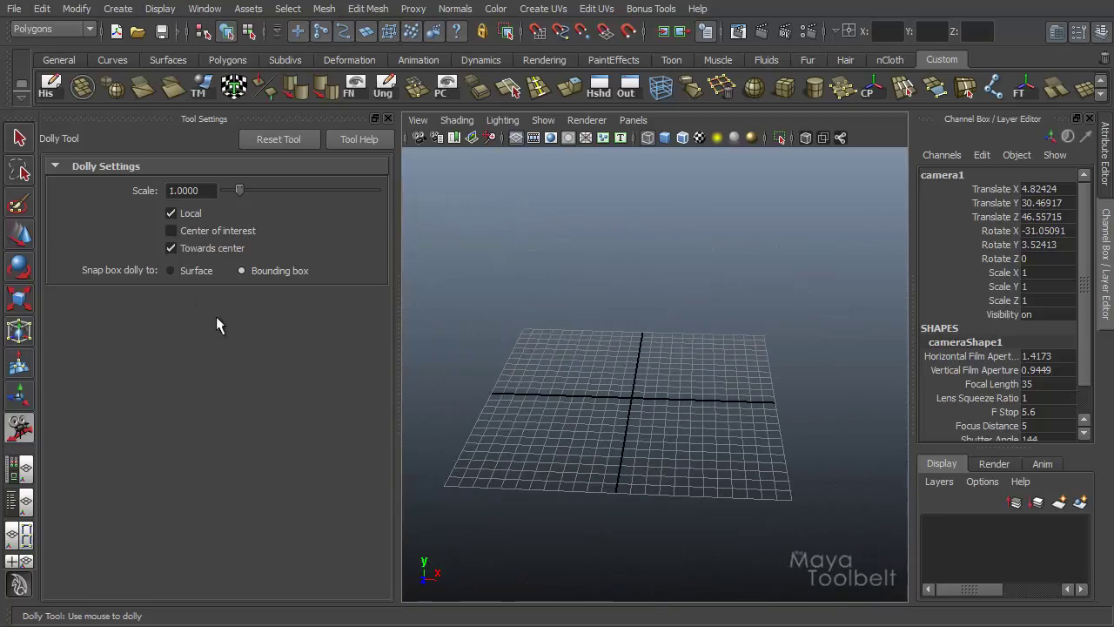
# - Turn on Center of interest dollying, box-dolly onto a region, and show the camera manipulator
pyautogui.click(192, 231)
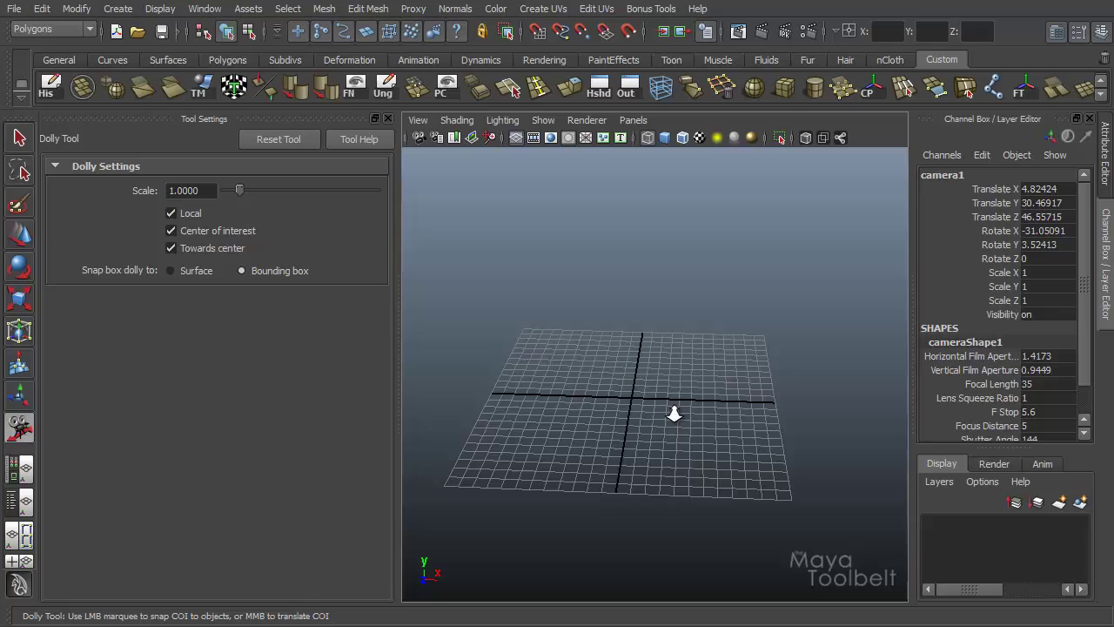
pyautogui.moveTo(595, 383); pyautogui.dragTo(729, 552)
pyautogui.press('t')
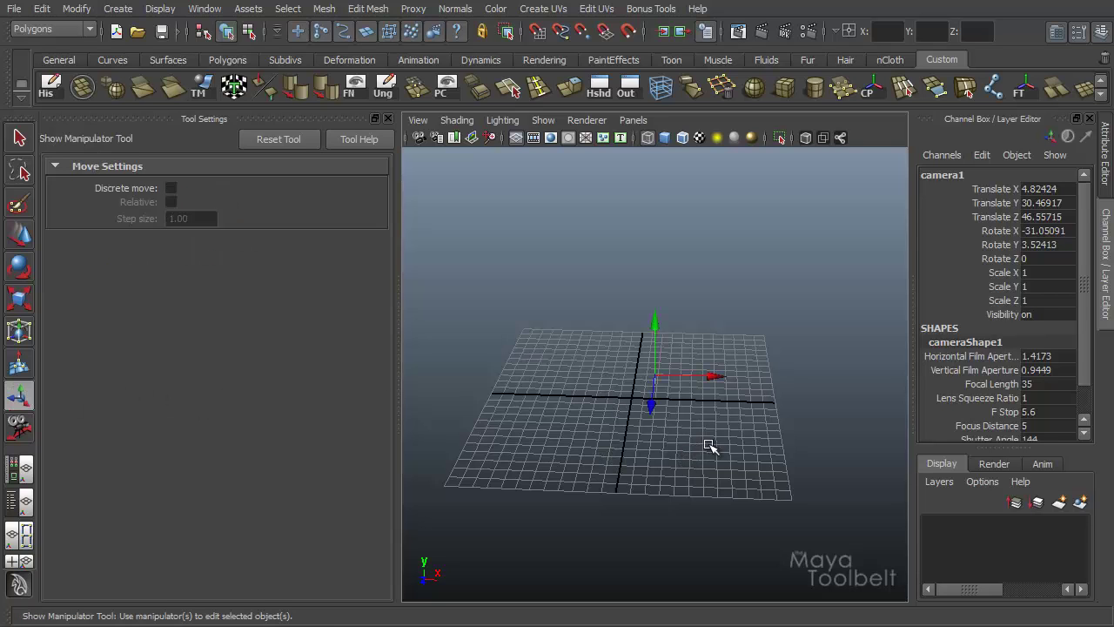
# - Tumble the perspective view over the grid to Rotate X -26.85, Rotate Y 15.52
pyautogui.keyDown('alt'); pyautogui.moveTo(708, 445); pyautogui.dragTo(583, 435); pyautogui.keyUp('alt')
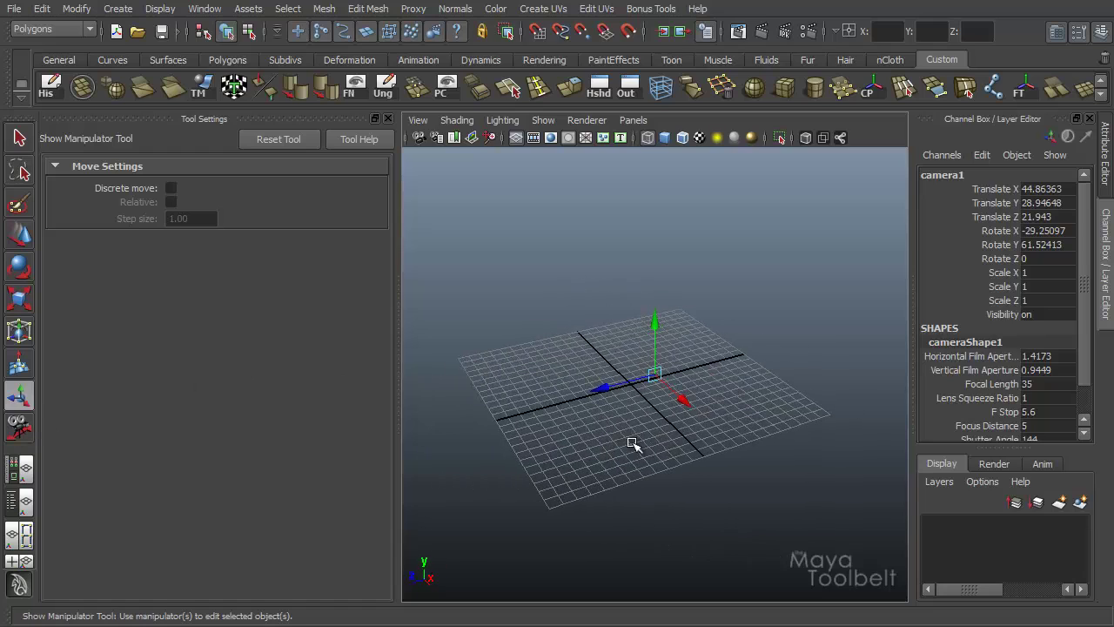
pyautogui.keyDown('alt'); pyautogui.moveTo(600, 425); pyautogui.dragTo(707, 360); pyautogui.keyUp('alt')
pyautogui.click(20, 427)
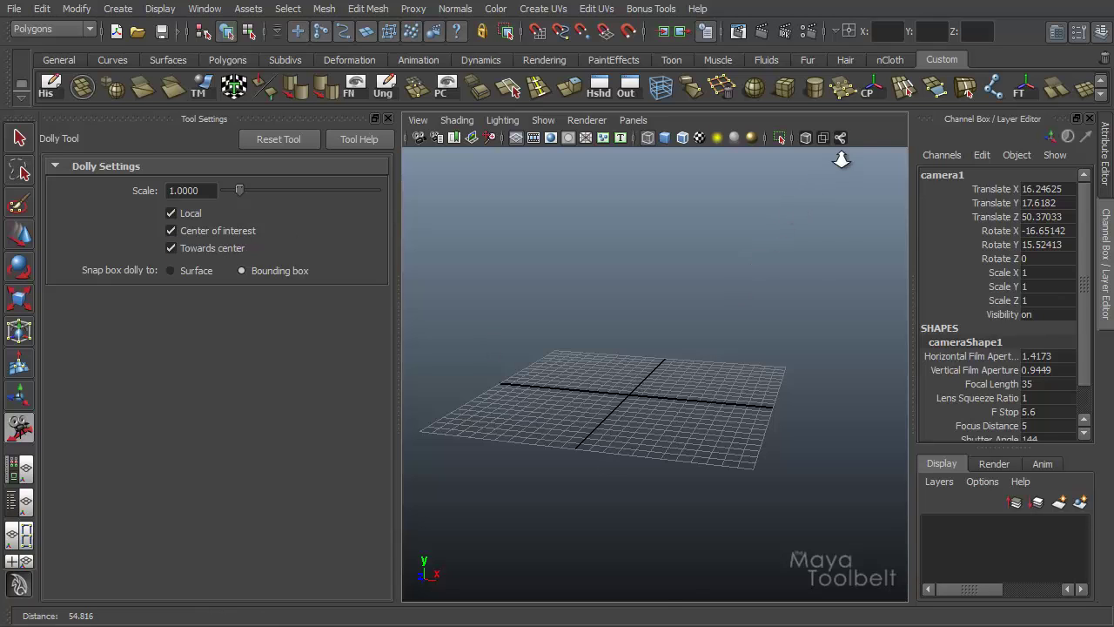
pyautogui.click(19, 396)
pyautogui.keyDown('alt'); pyautogui.moveTo(615, 435); pyautogui.dragTo(641, 373); pyautogui.keyUp('alt')
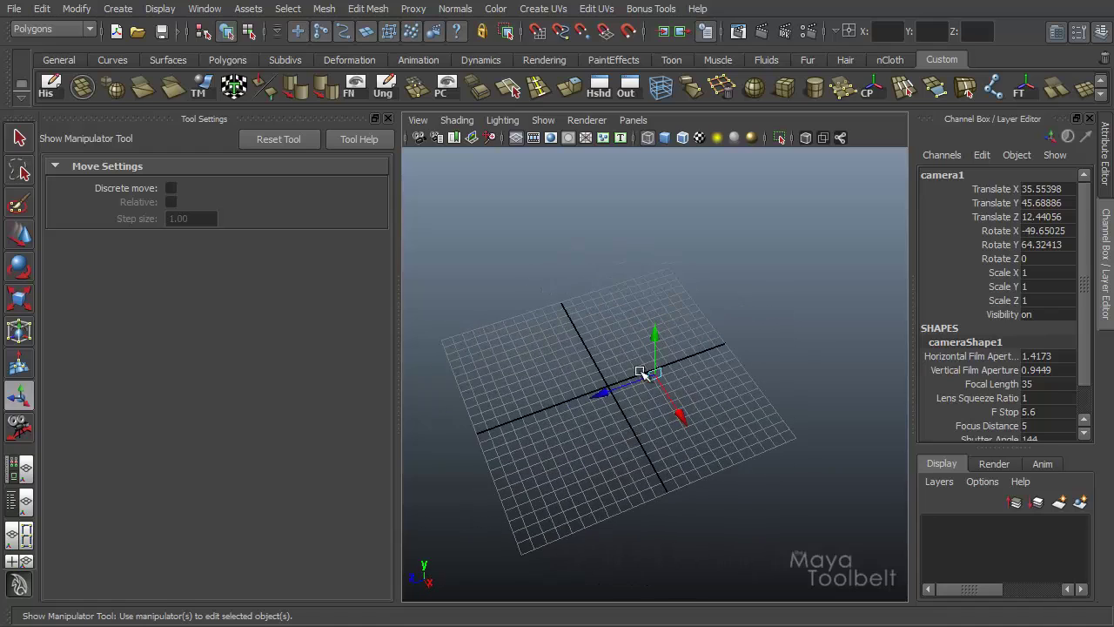
pyautogui.keyDown('alt'); pyautogui.moveTo(475, 419); pyautogui.dragTo(690, 415); pyautogui.keyUp('alt')
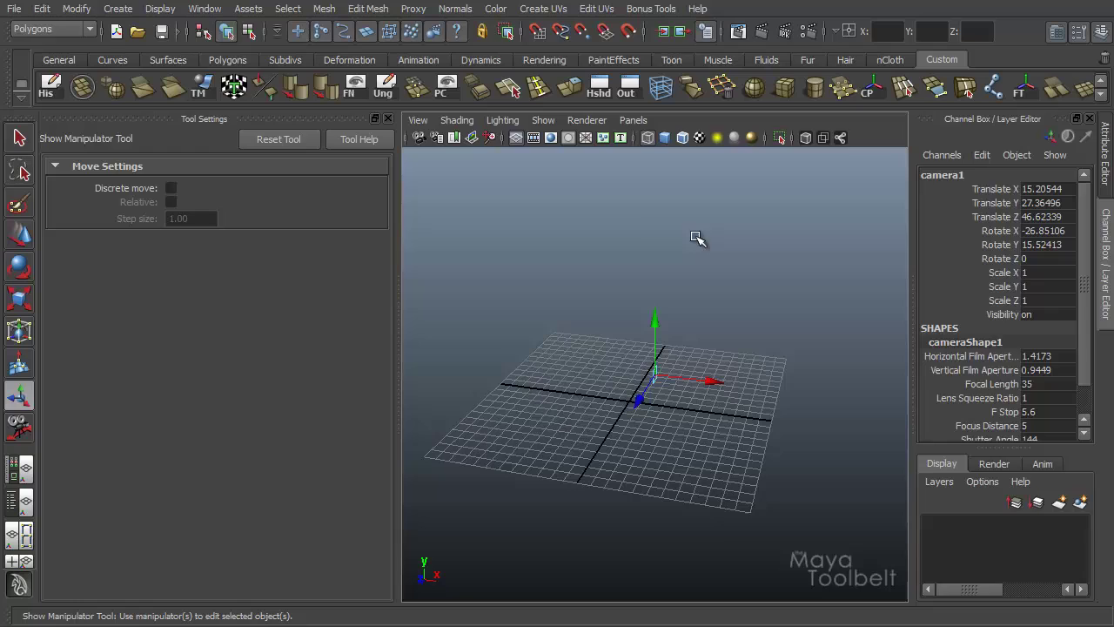
pyautogui.click(18, 427)
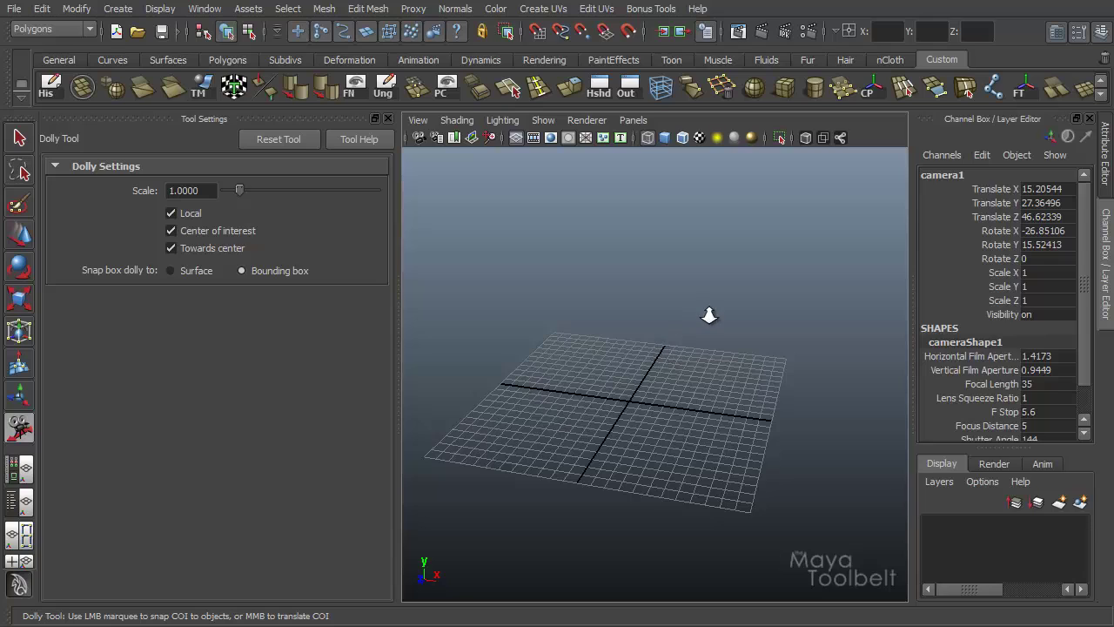
# - Switch to the four-view layout and dolly the top, front and side views
pyautogui.press('space')
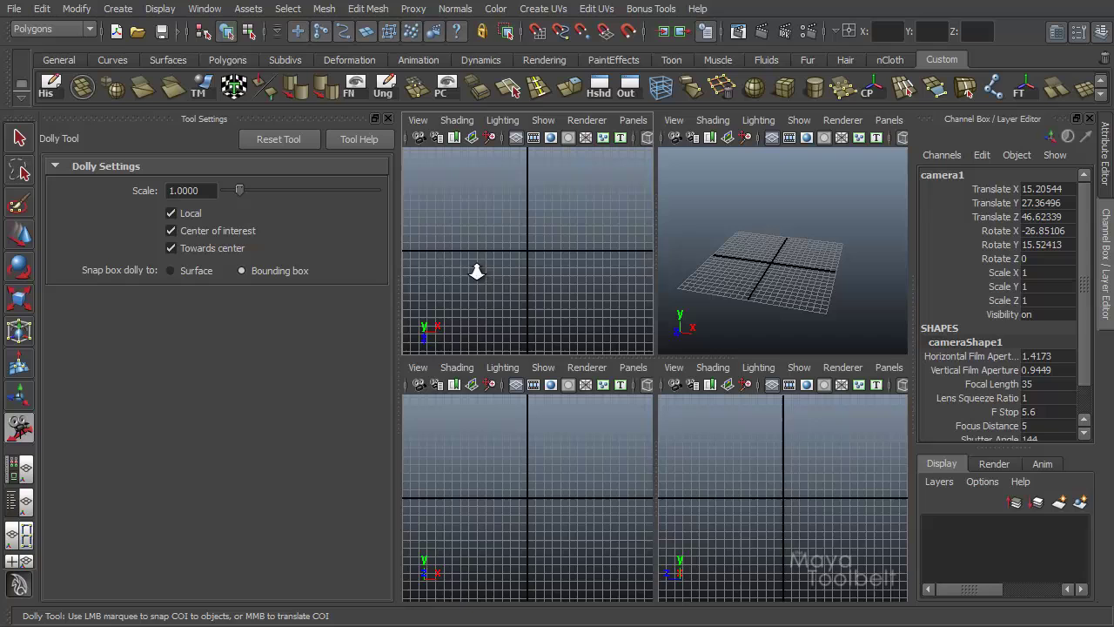
pyautogui.moveTo(647, 268); pyautogui.dragTo(445, 290)
pyautogui.moveTo(626, 264); pyautogui.dragTo(539, 531)
pyautogui.moveTo(757, 522); pyautogui.dragTo(855, 426)
# - Select the perspective camera and frame its wireframe in the top and front views
pyautogui.click(675, 120)
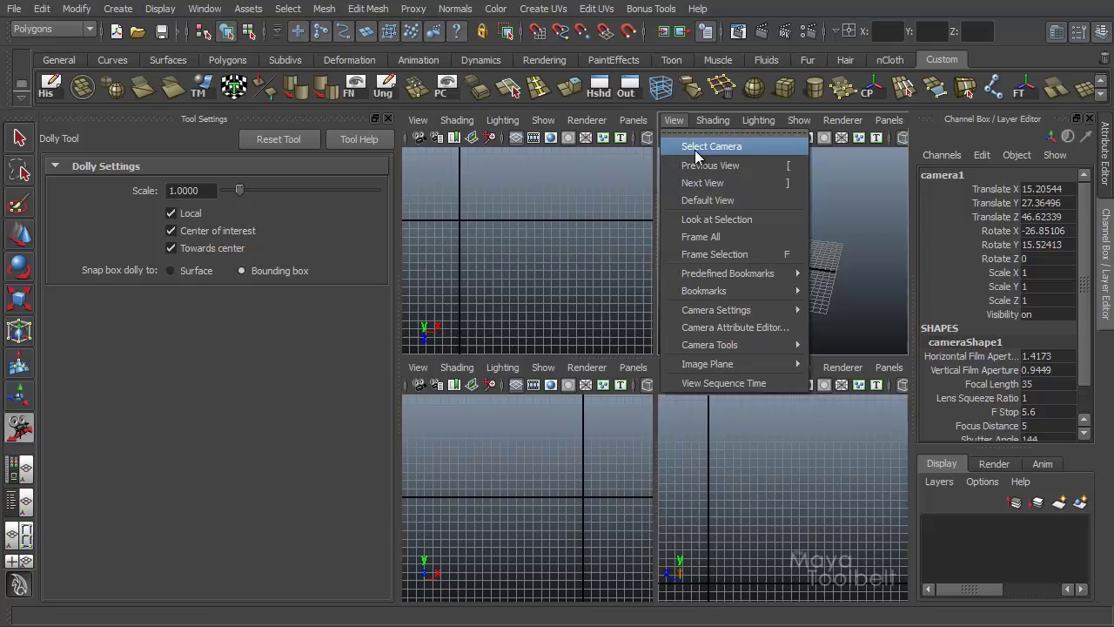
pyautogui.click(693, 141)
pyautogui.hotkey('shift', 'f')
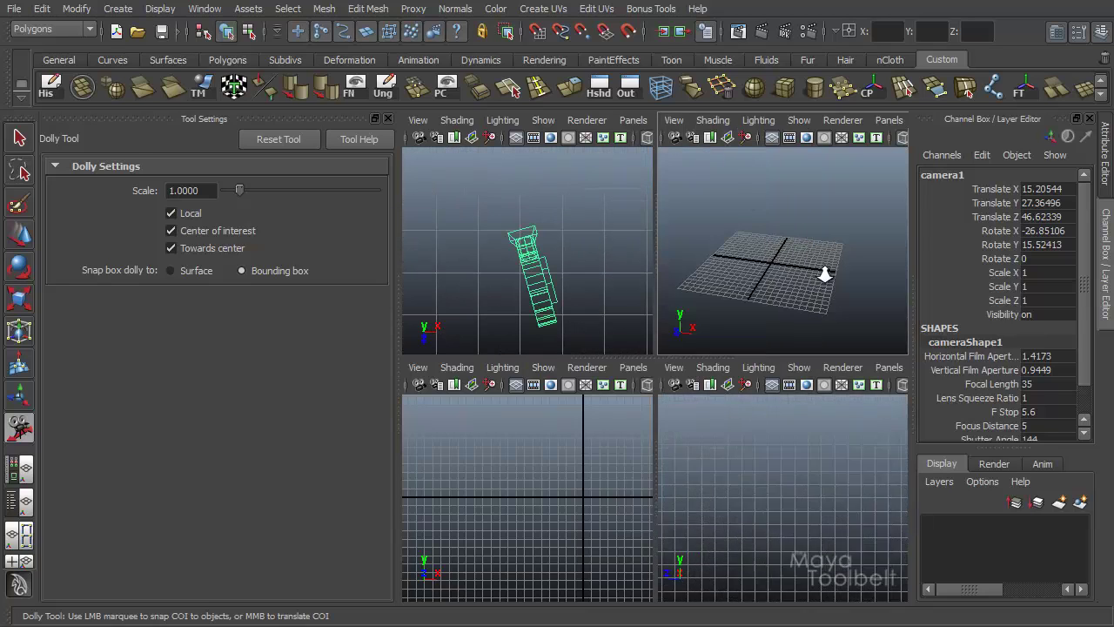
pyautogui.moveTo(819, 278); pyautogui.dragTo(814, 279)
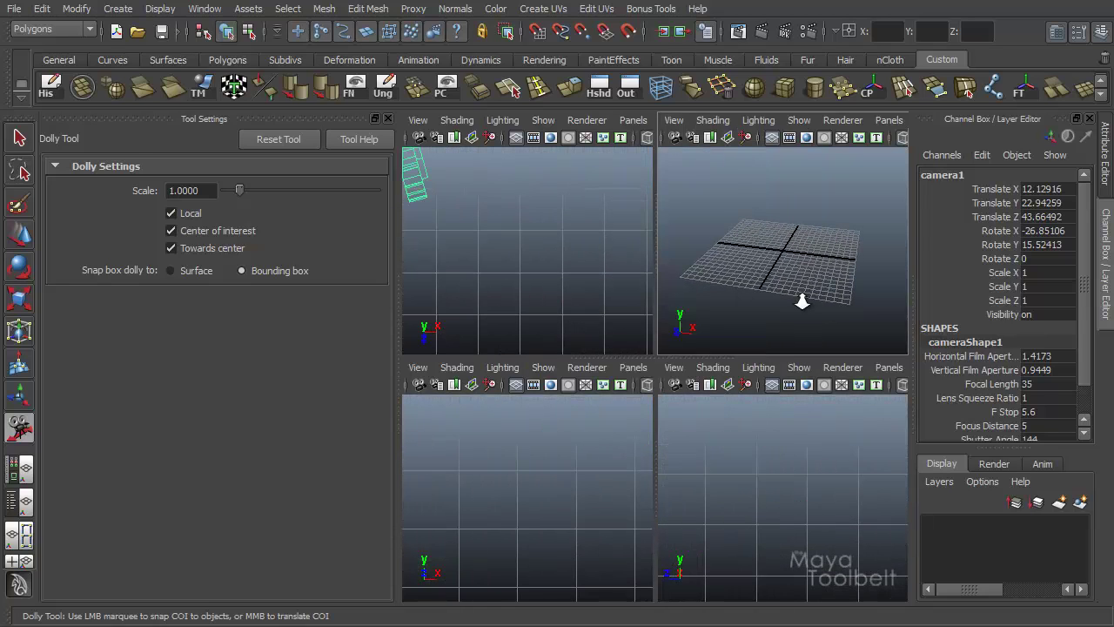
pyautogui.keyDown('alt'); pyautogui.moveTo(494, 265); pyautogui.dragTo(628, 310, button='middle'); pyautogui.keyUp('alt')
pyautogui.keyDown('alt'); pyautogui.moveTo(571, 492); pyautogui.dragTo(623, 376, button='middle'); pyautogui.keyUp('alt')
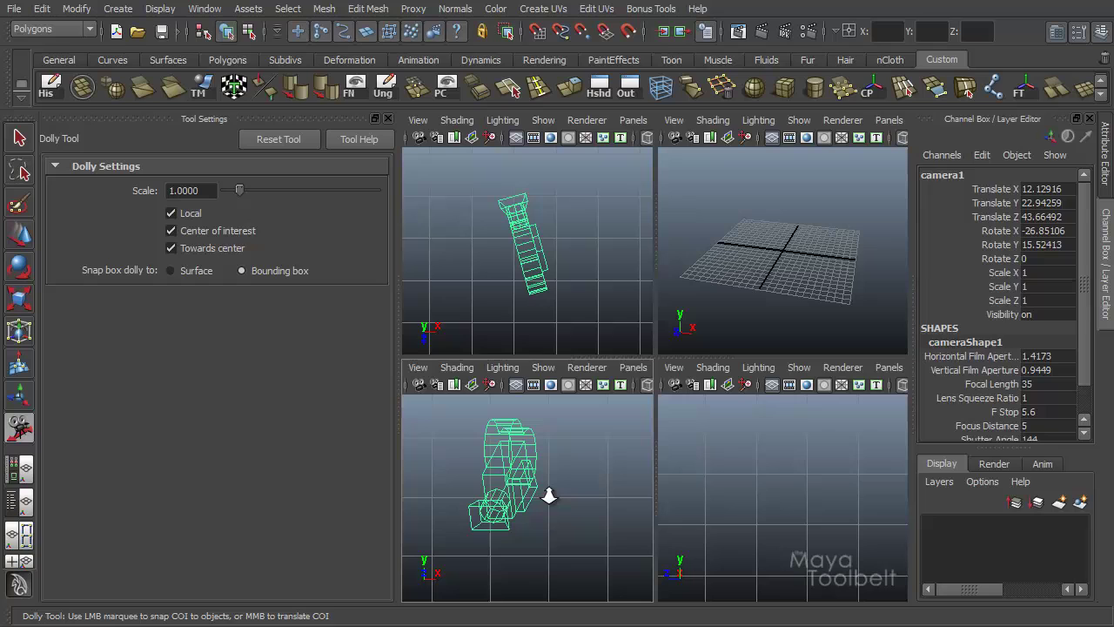
# - Turn off Center of interest dollying and adjust the front, top and side views around the camera
pyautogui.click(215, 235)
pyautogui.moveTo(597, 460); pyautogui.dragTo(571, 493)
pyautogui.moveTo(609, 230); pyautogui.dragTo(544, 231)
pyautogui.moveTo(808, 460); pyautogui.dragTo(795, 484)
pyautogui.keyDown('alt'); pyautogui.moveTo(796, 485); pyautogui.dragTo(771, 444, button='middle'); pyautogui.keyUp('alt')
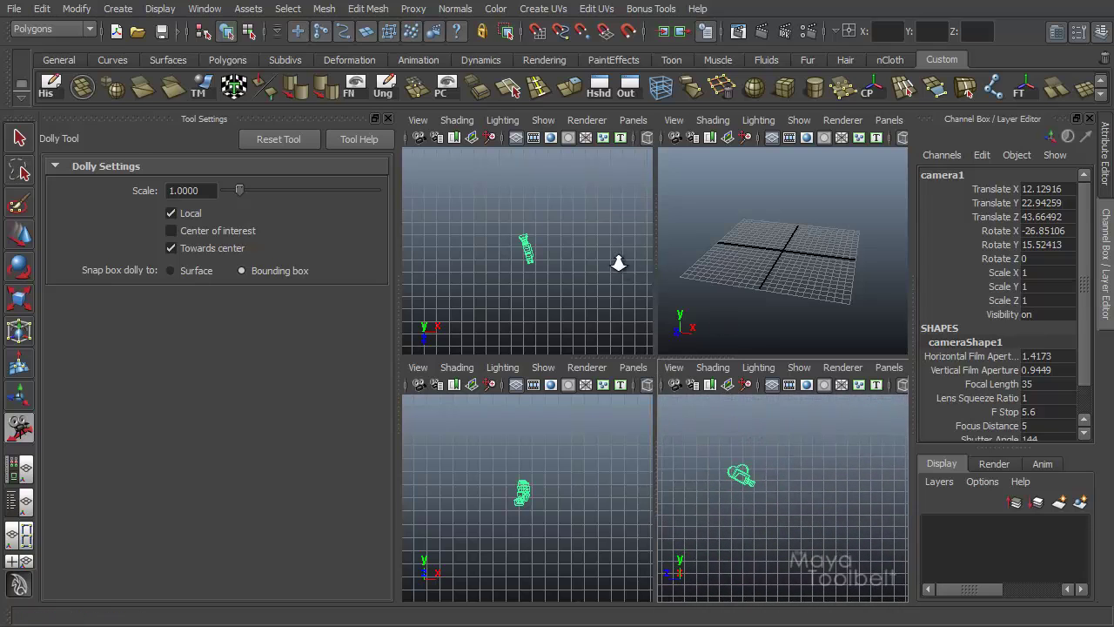
pyautogui.moveTo(535, 237); pyautogui.dragTo(552, 281)
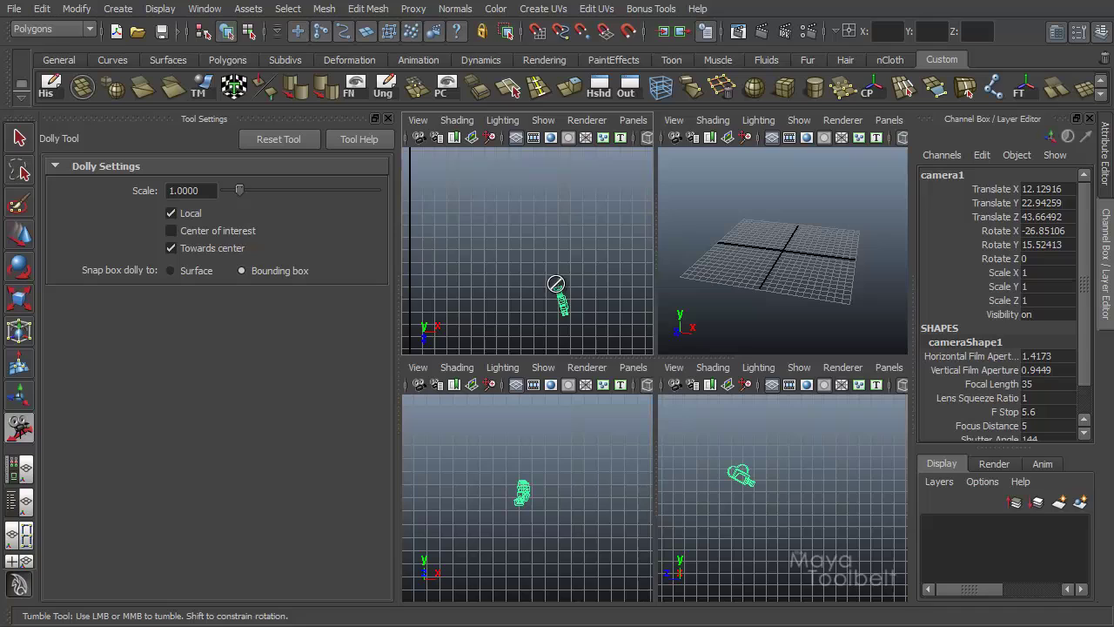
# - Dolly the top and front views out and turn Center of interest dollying back on
pyautogui.moveTo(633, 270); pyautogui.dragTo(522, 314)
pyautogui.moveTo(574, 490); pyautogui.dragTo(488, 505)
pyautogui.click(209, 231)
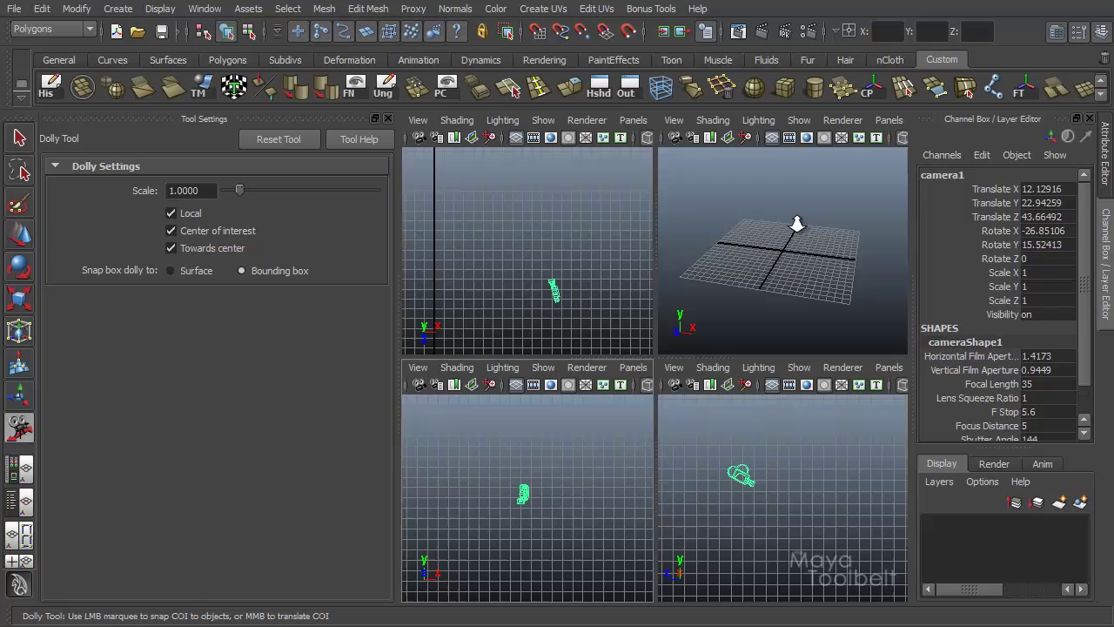
# - In the perspective view, dolly camera1's center of interest much closer to the camera
pyautogui.click(781, 255)
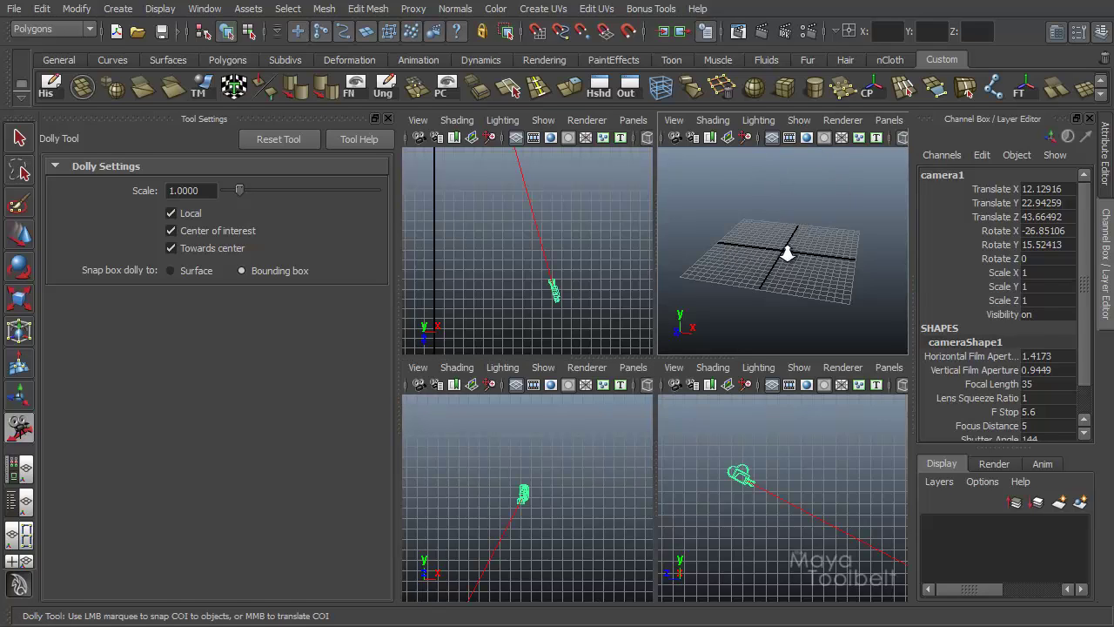
pyautogui.moveTo(788, 254); pyautogui.dragTo(785, 263)
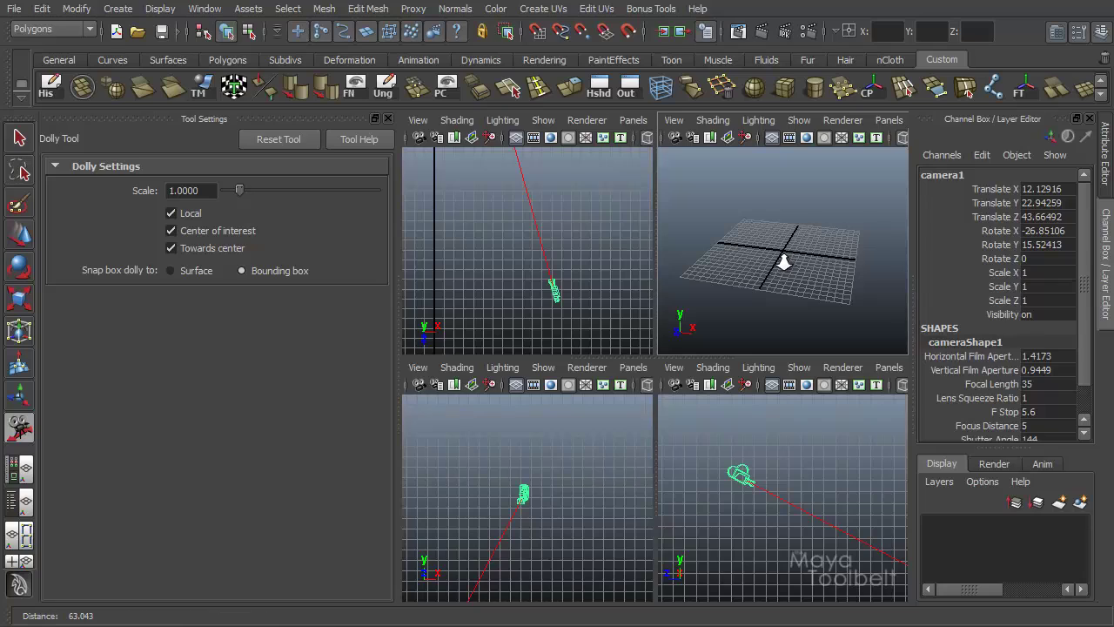
pyautogui.moveTo(734, 318); pyautogui.dragTo(787, 246)
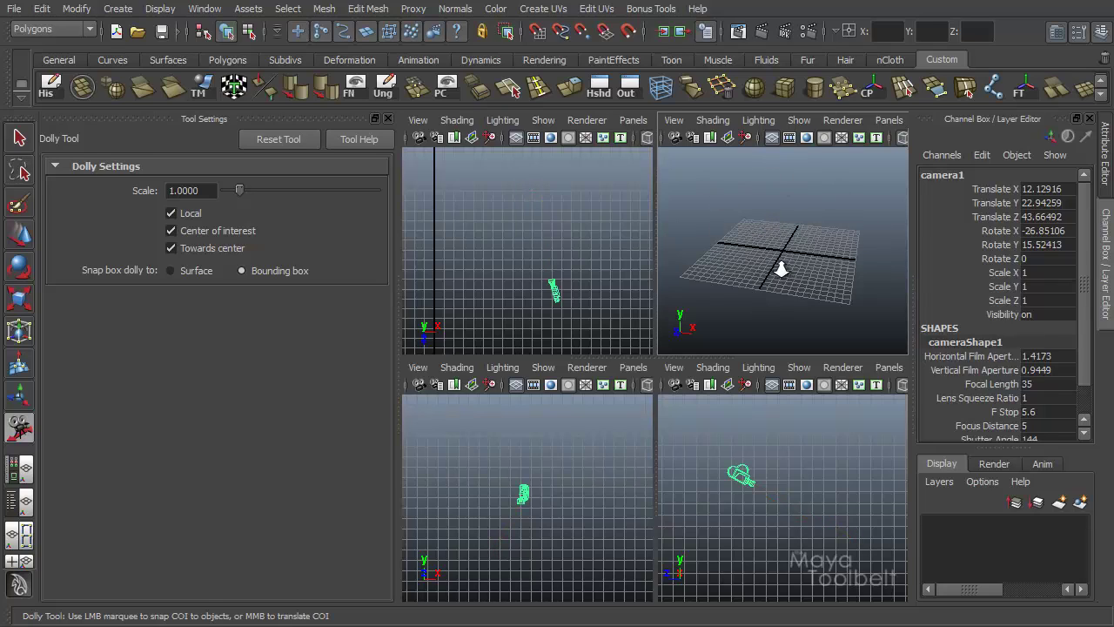
pyautogui.moveTo(801, 264); pyautogui.dragTo(816, 309)
pyautogui.moveTo(831, 348); pyautogui.dragTo(741, 169)
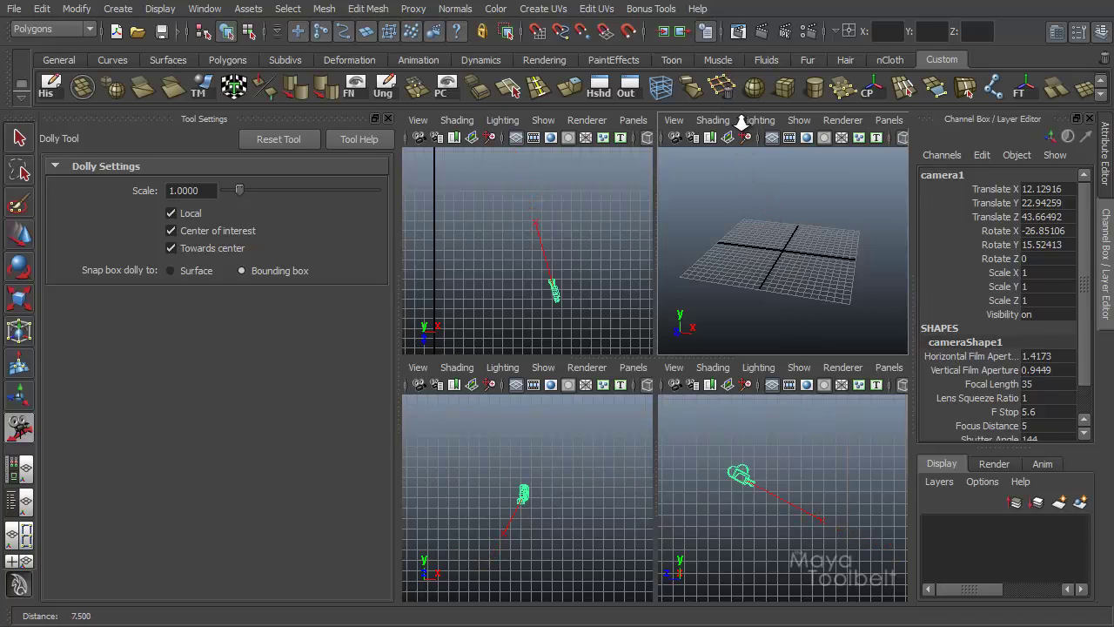
pyautogui.moveTo(741, 123); pyautogui.dragTo(744, 128)
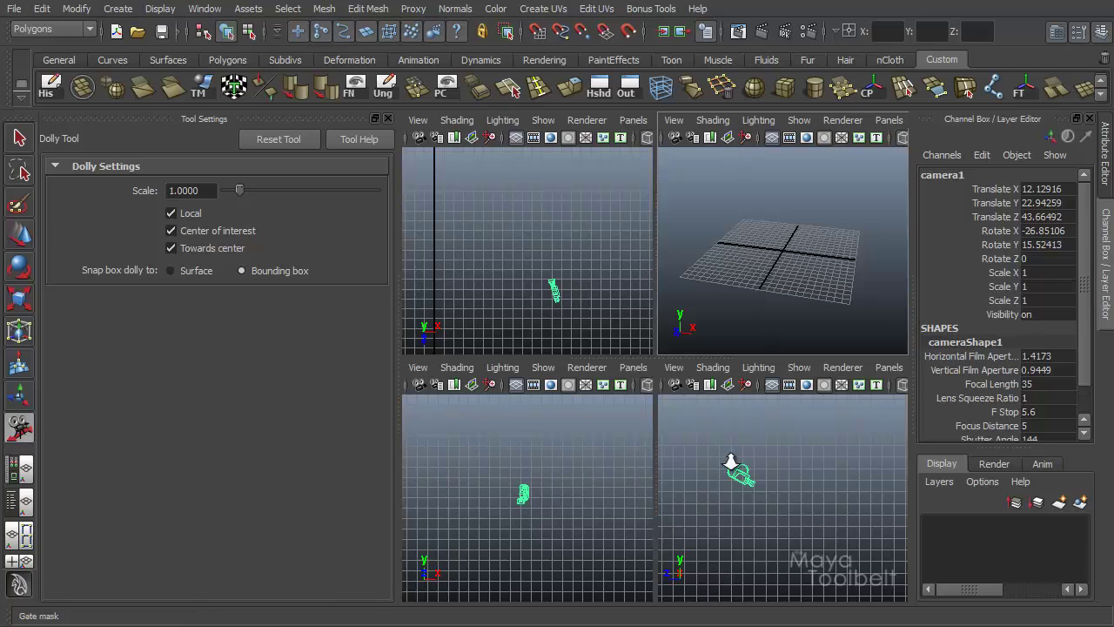
pyautogui.moveTo(752, 234); pyautogui.dragTo(786, 201)
# - Tumble camera1 to look across the grid at Rotate Y 73.40 and maximize the perspective view
pyautogui.click(20, 396)
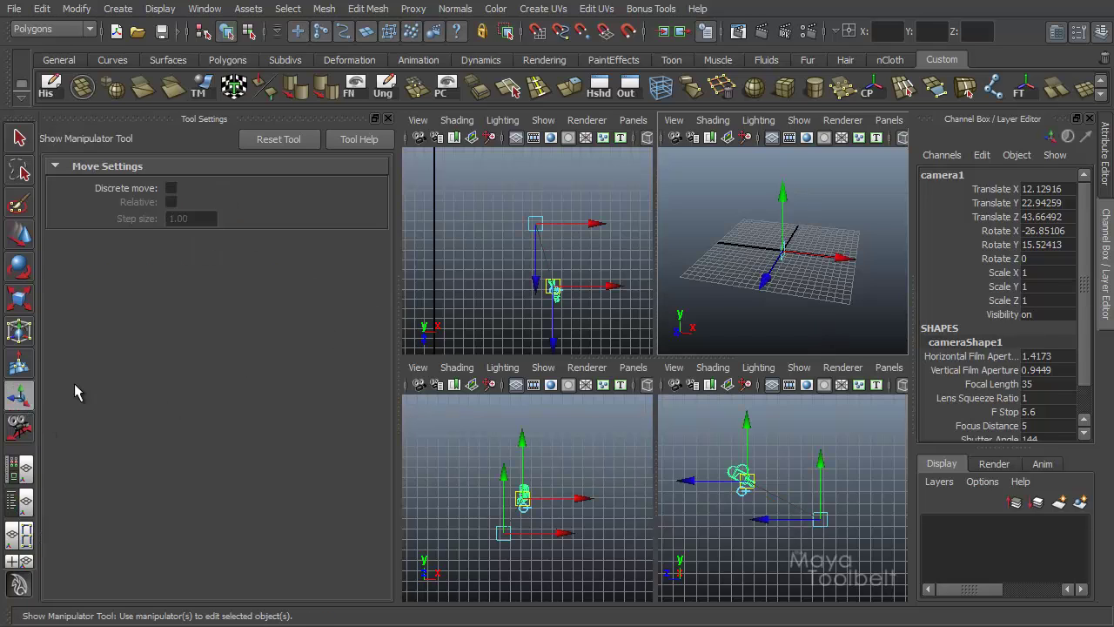
pyautogui.keyDown('alt'); pyautogui.moveTo(833, 311); pyautogui.dragTo(757, 344); pyautogui.keyUp('alt')
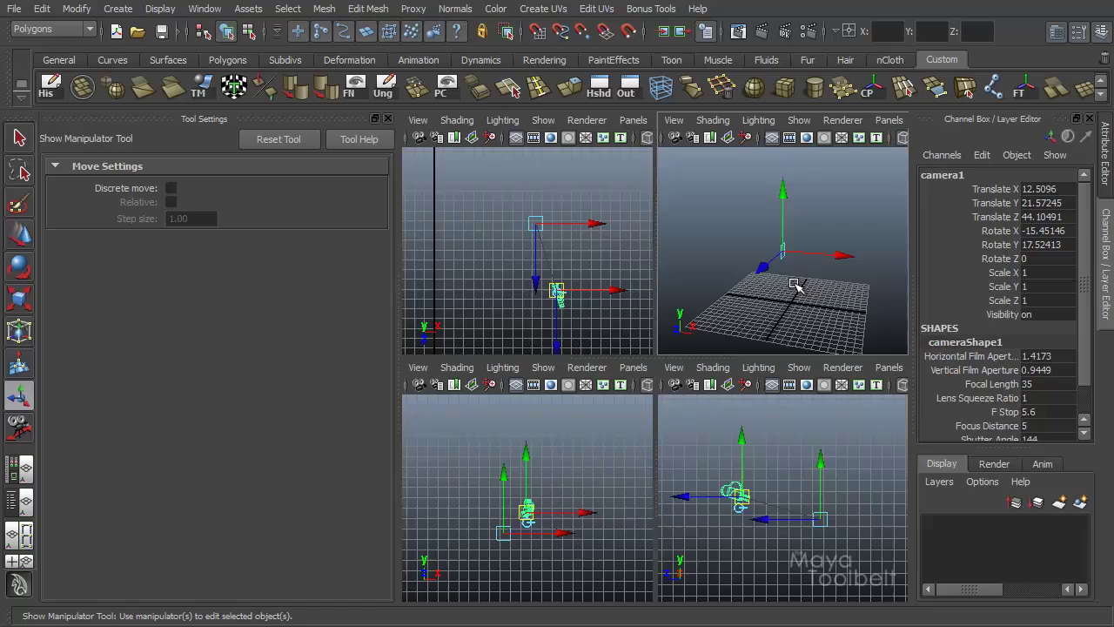
pyautogui.press('space')
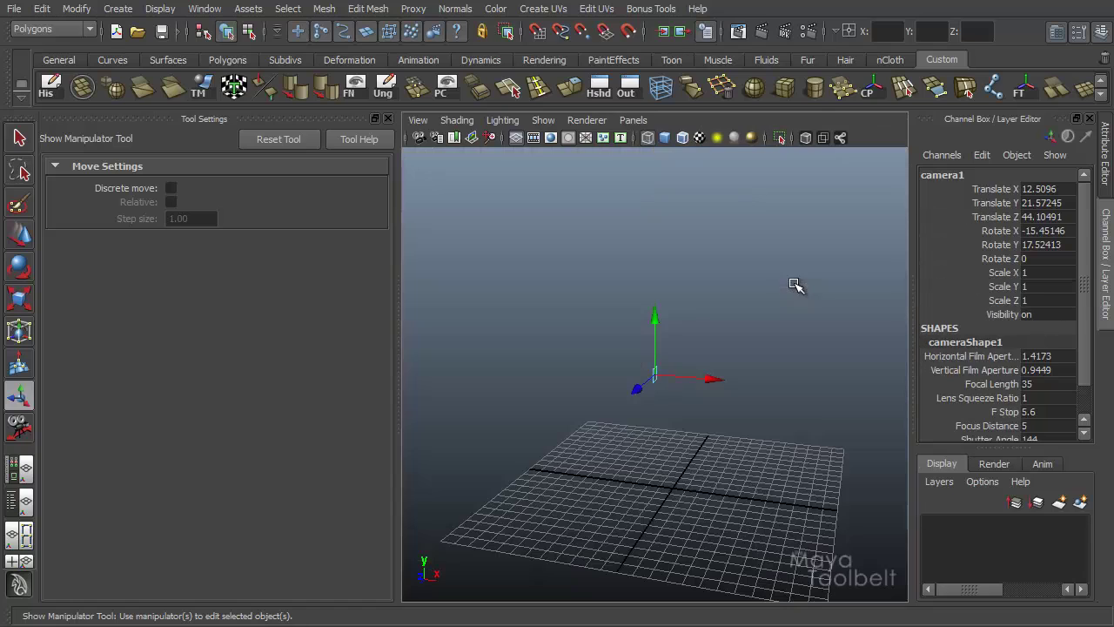
pyautogui.click(19, 427)
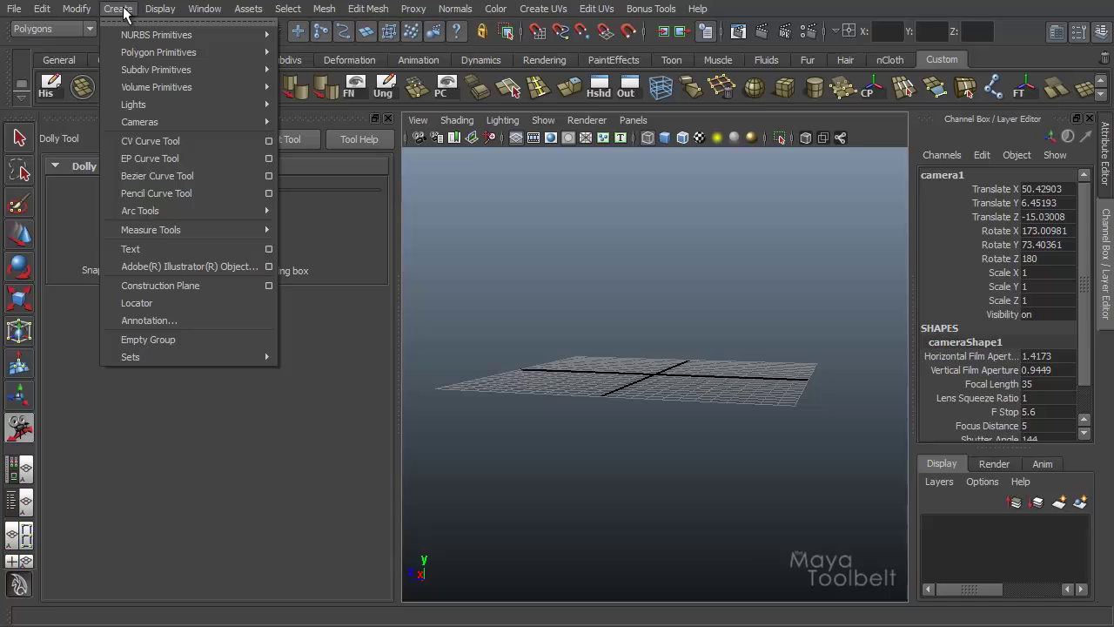
# - Draw a polygon cube on the grid and display it shaded
pyautogui.moveTo(188, 51)
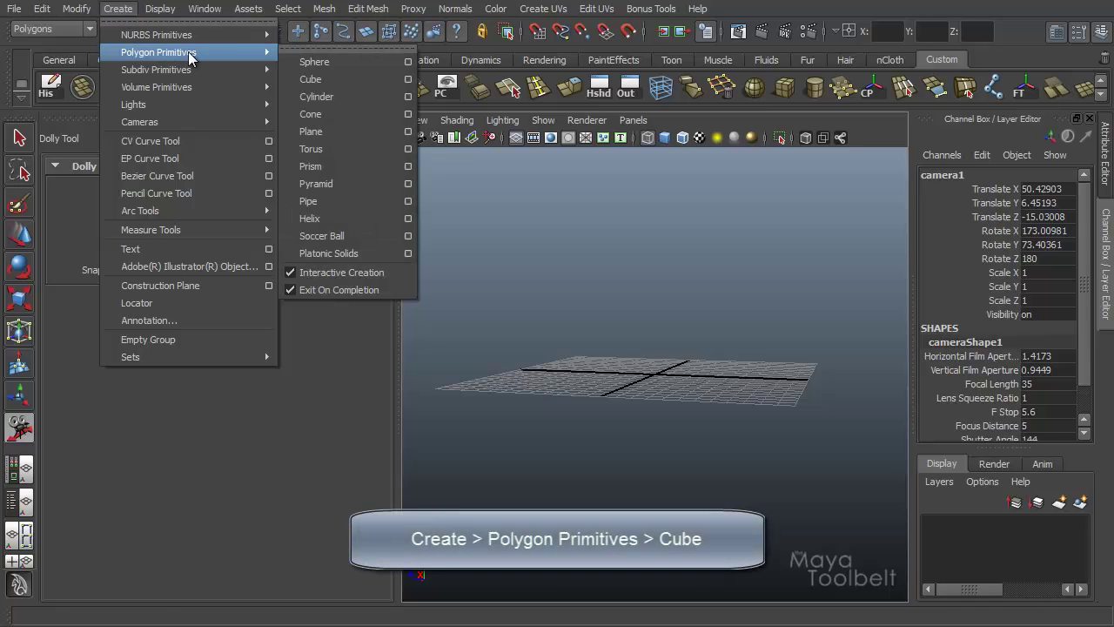
pyautogui.click(342, 78)
pyautogui.keyDown('alt'); pyautogui.moveTo(609, 374); pyautogui.dragTo(641, 383); pyautogui.keyUp('alt')
pyautogui.moveTo(601, 353); pyautogui.dragTo(670, 409)
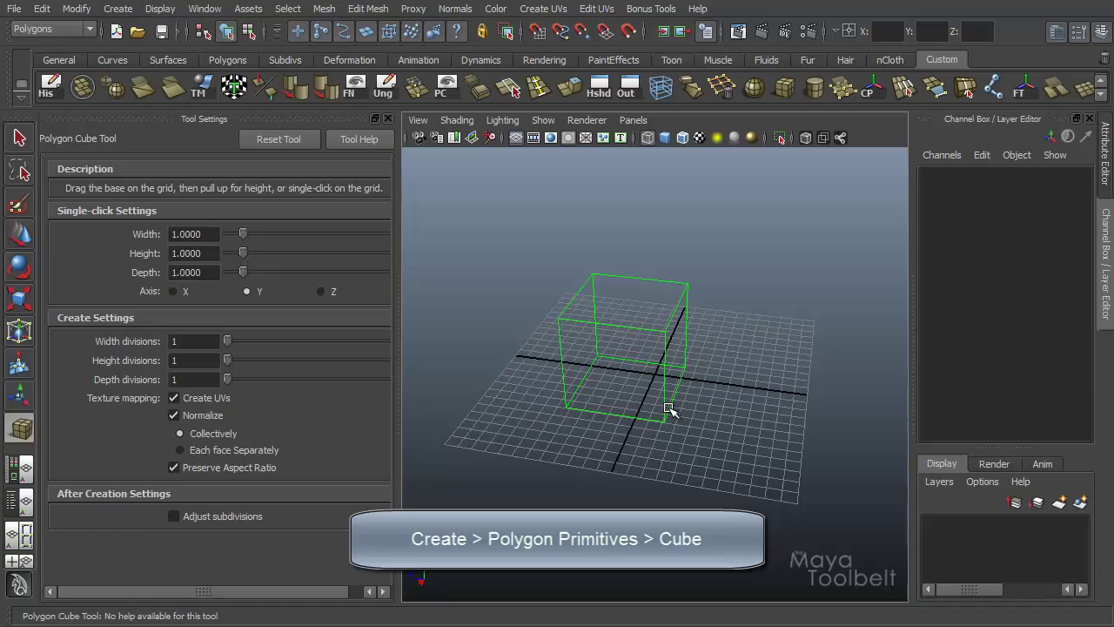
pyautogui.press('5')
# - Reset the Dolly Tool and dolly the camera in close to the cube
pyautogui.keyDown('alt'); pyautogui.moveTo(714, 438); pyautogui.dragTo(703, 370, button='right'); pyautogui.keyUp('alt')
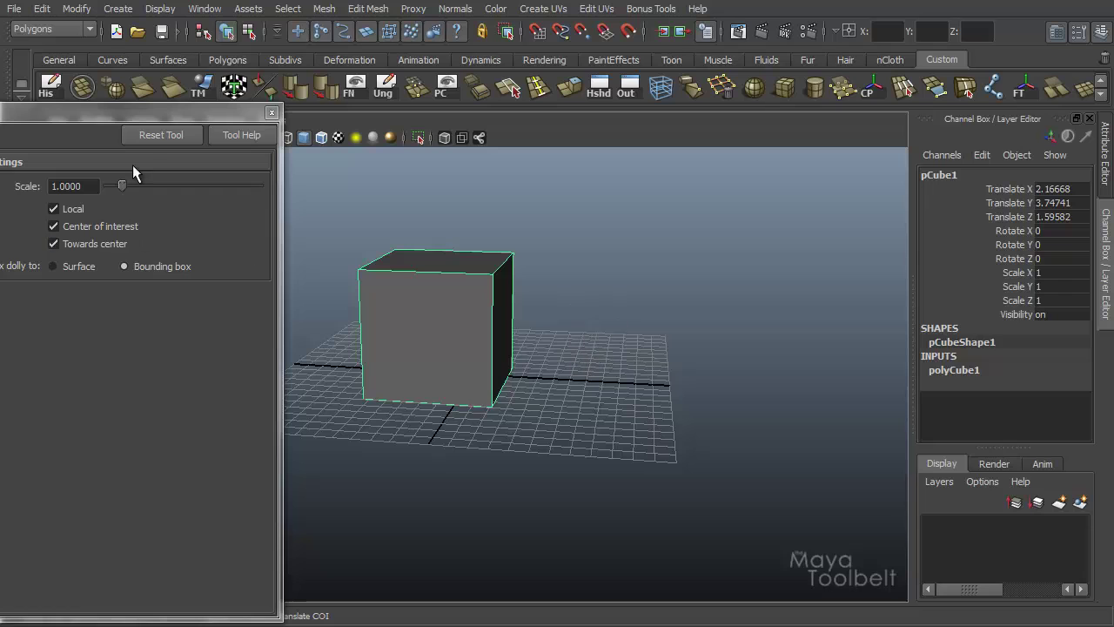
pyautogui.click(156, 135)
pyautogui.moveTo(563, 373); pyautogui.dragTo(661, 389)
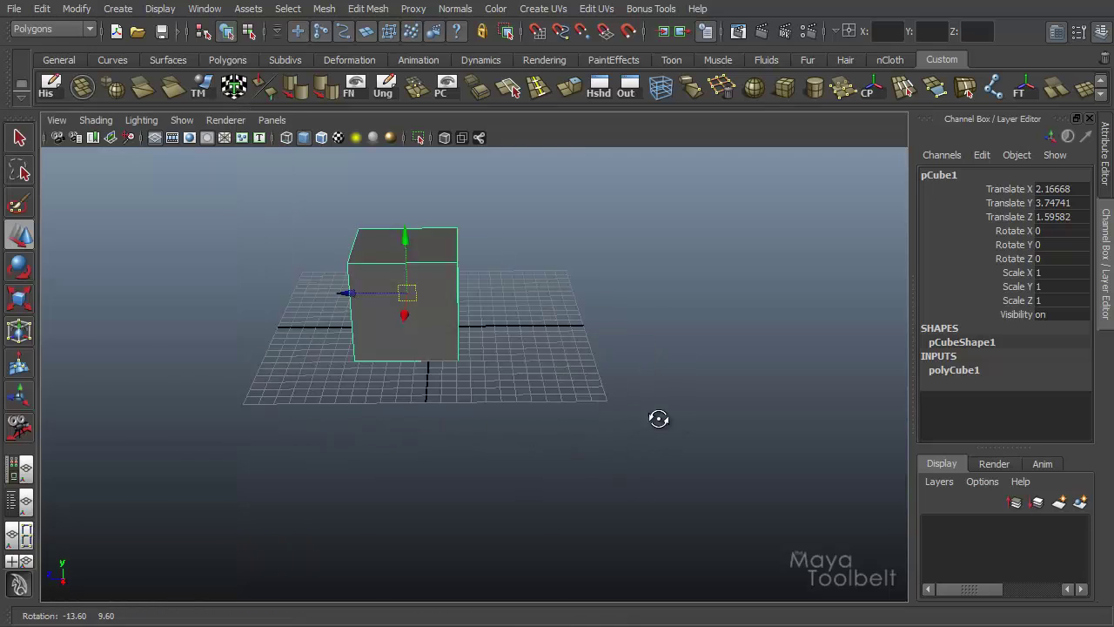
pyautogui.keyDown('alt'); pyautogui.moveTo(659, 417); pyautogui.dragTo(634, 428); pyautogui.keyUp('alt')
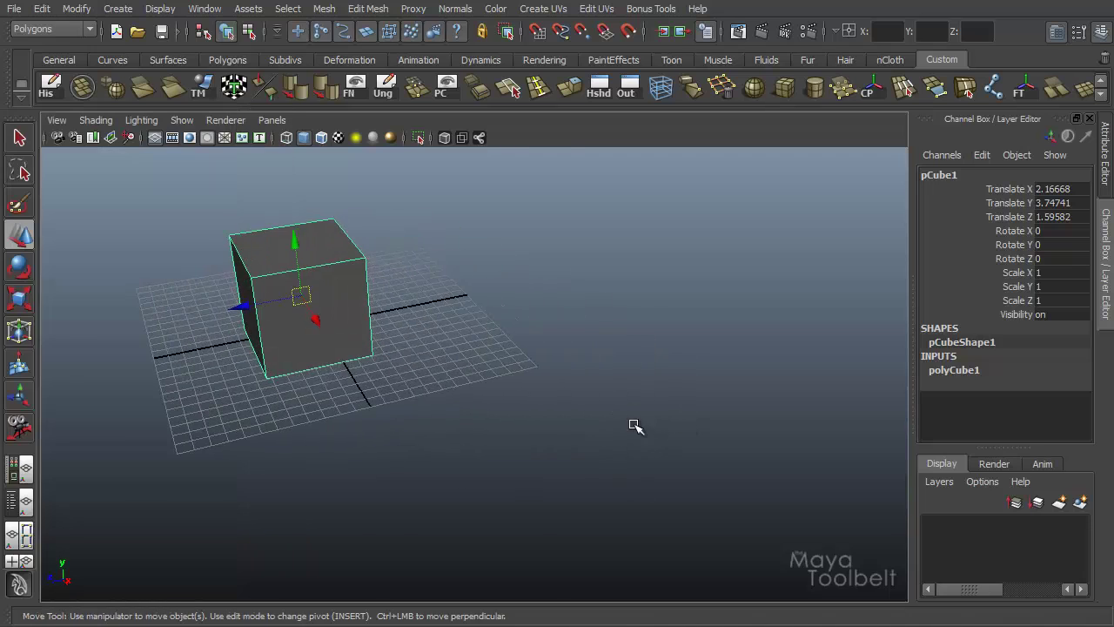
# - Scale the cube to 0.44559 and move a duplicate, pCube2, to Translate Z -19.92
pyautogui.moveTo(635, 427); pyautogui.dragTo(557, 450, button='middle')
pyautogui.press('w')
pyautogui.keyDown('alt'); pyautogui.moveTo(548, 418); pyautogui.dragTo(529, 452); pyautogui.keyUp('alt')
pyautogui.hotkey('ctrl', 'd')
pyautogui.moveTo(353, 334); pyautogui.dragTo(148, 441)
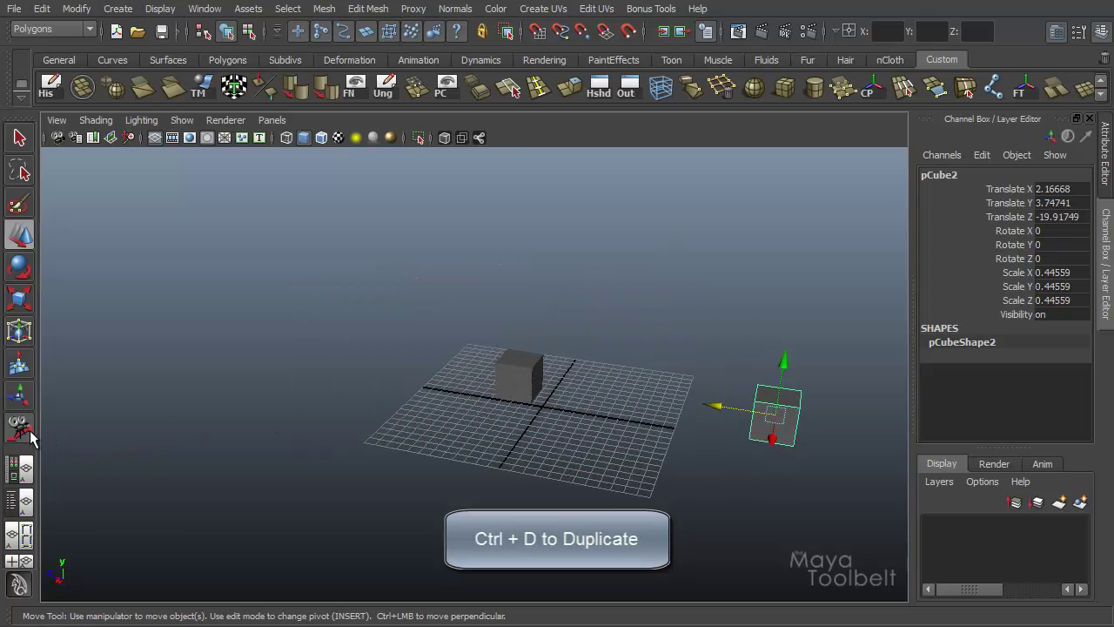
# - Turn off Center of interest in Dolly settings and box-dolly in on the floating duplicate cube
pyautogui.click(19, 426)
pyautogui.doubleClick(19, 426)
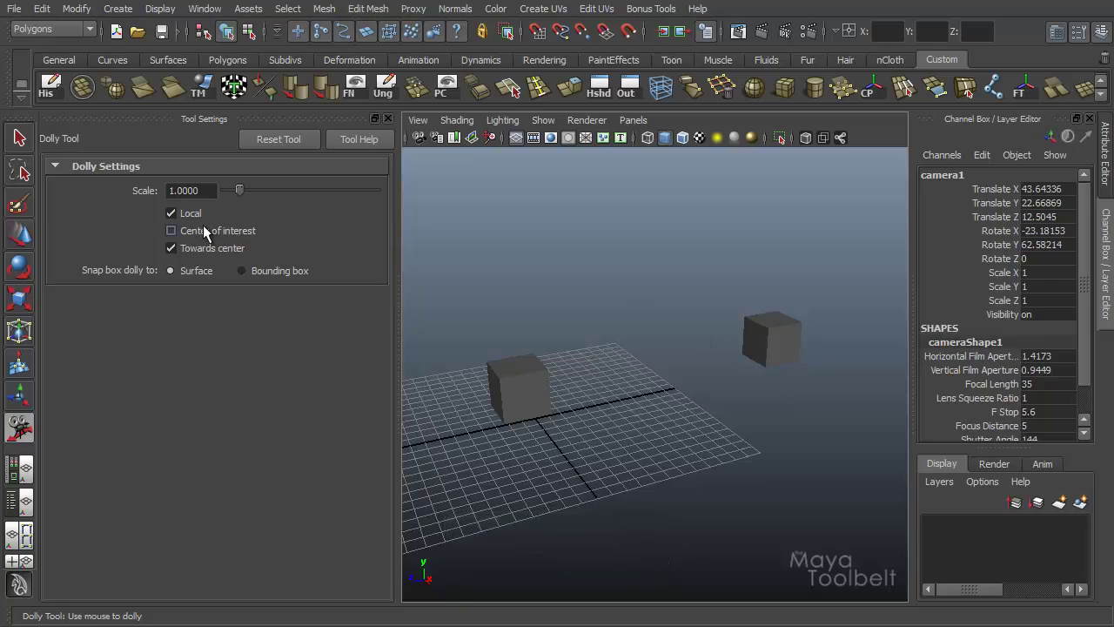
pyautogui.click(205, 228)
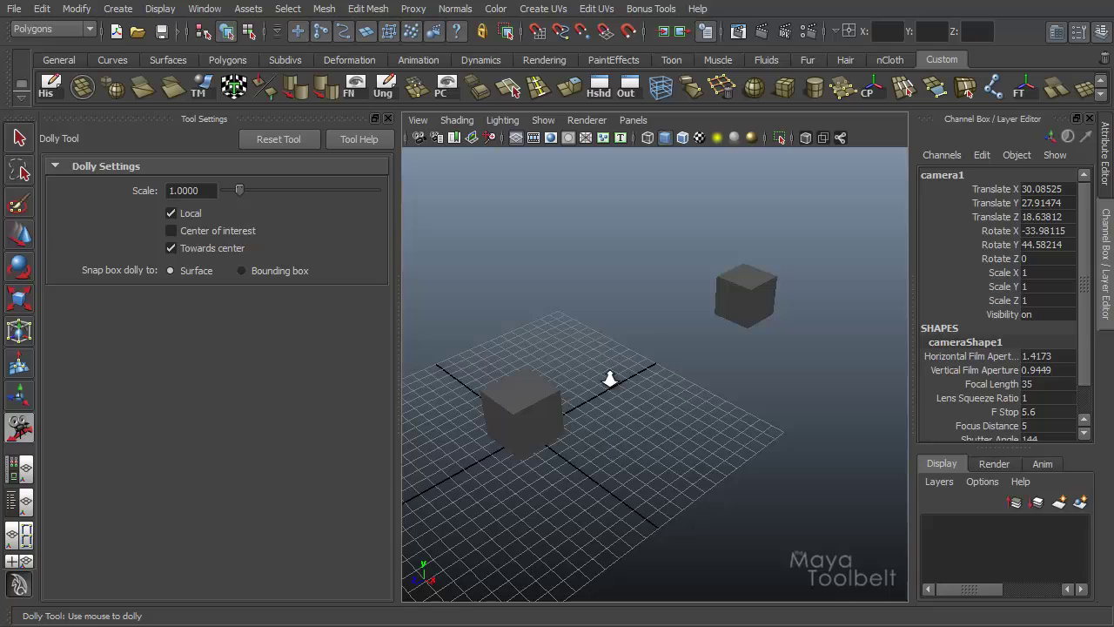
pyautogui.keyDown('ctrl'); pyautogui.moveTo(532, 296); pyautogui.dragTo(807, 479); pyautogui.keyUp('ctrl')
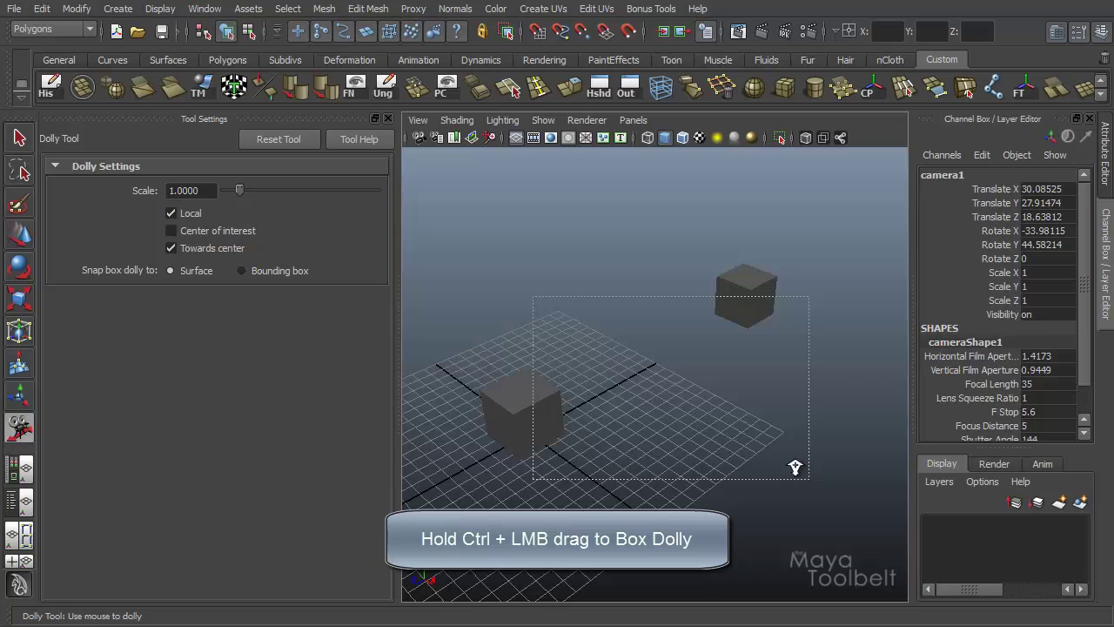
pyautogui.keyDown('ctrl'); pyautogui.moveTo(795, 468); pyautogui.dragTo(771, 429); pyautogui.keyUp('ctrl')
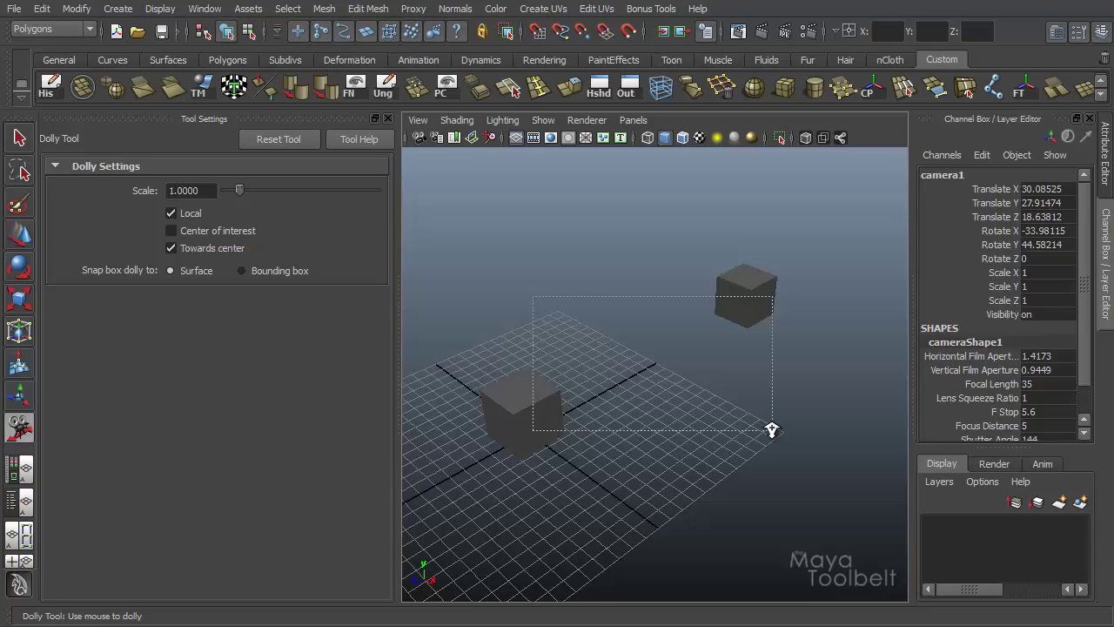
pyautogui.moveTo(771, 429)
pyautogui.keyDown('ctrl'); pyautogui.mouseDown()
pyautogui.moveTo(706, 393)
pyautogui.moveTo(783, 444)
pyautogui.mouseUp(); pyautogui.keyUp('ctrl')
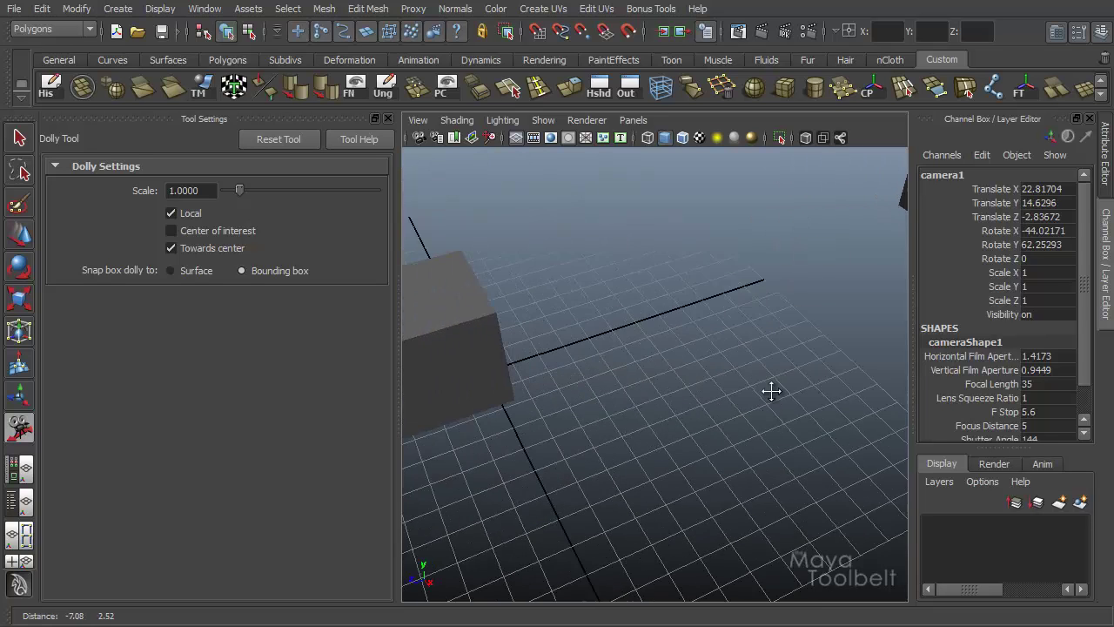
# - Dolly back out and box-dolly to fit the grid cube using bounding-box snapping
pyautogui.moveTo(773, 391); pyautogui.dragTo(571, 336)
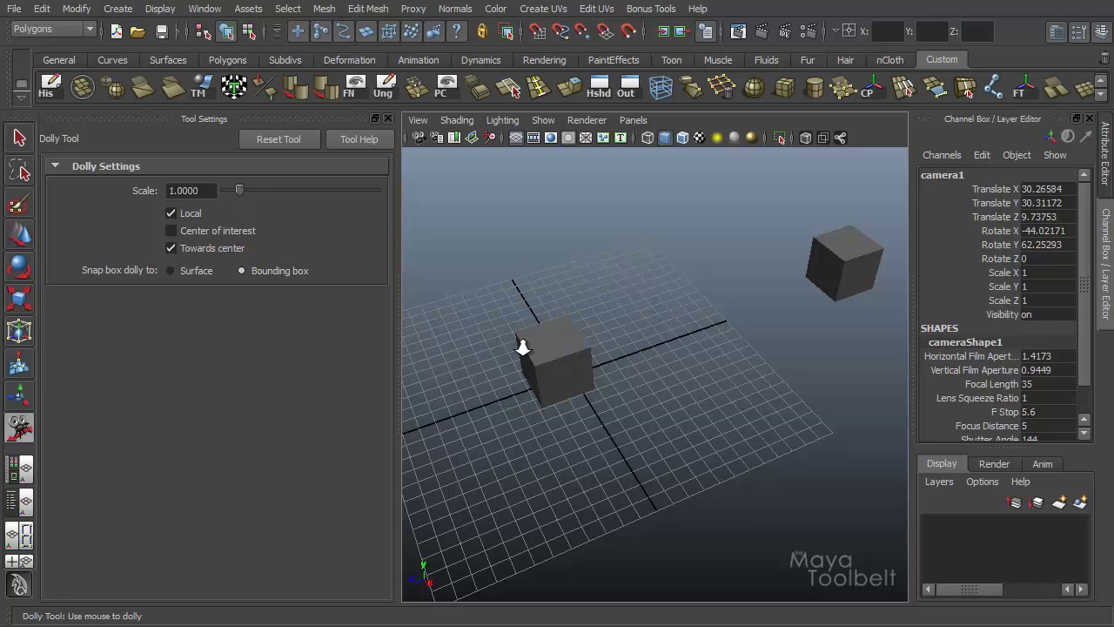
pyautogui.keyDown('ctrl'); pyautogui.keyDown('alt'); pyautogui.moveTo(460, 279); pyautogui.dragTo(659, 435); pyautogui.keyUp('alt'); pyautogui.keyUp('ctrl')
pyautogui.keyDown('ctrl'); pyautogui.keyDown('alt'); pyautogui.moveTo(667, 438); pyautogui.dragTo(665, 438); pyautogui.keyUp('alt'); pyautogui.keyUp('ctrl')
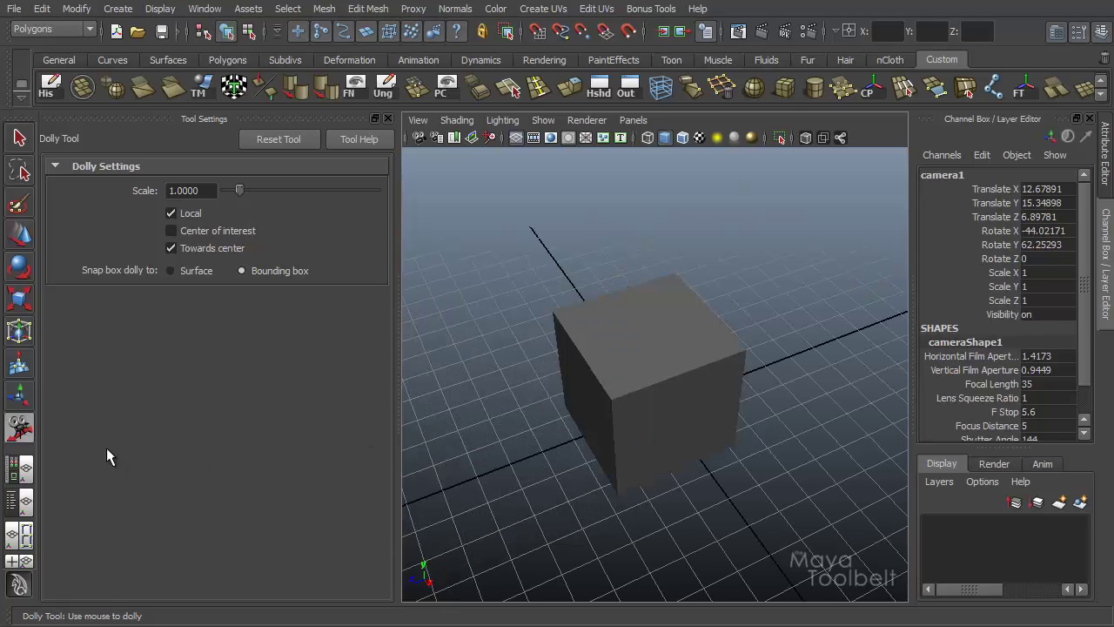
# - Tumble and dolly out to see both cubes, then frame a cube with F
pyautogui.click(18, 396)
pyautogui.keyDown('alt'); pyautogui.moveTo(729, 502); pyautogui.dragTo(764, 500); pyautogui.keyUp('alt')
pyautogui.keyDown('alt'); pyautogui.moveTo(551, 423); pyautogui.dragTo(556, 457, button='right'); pyautogui.keyUp('alt')
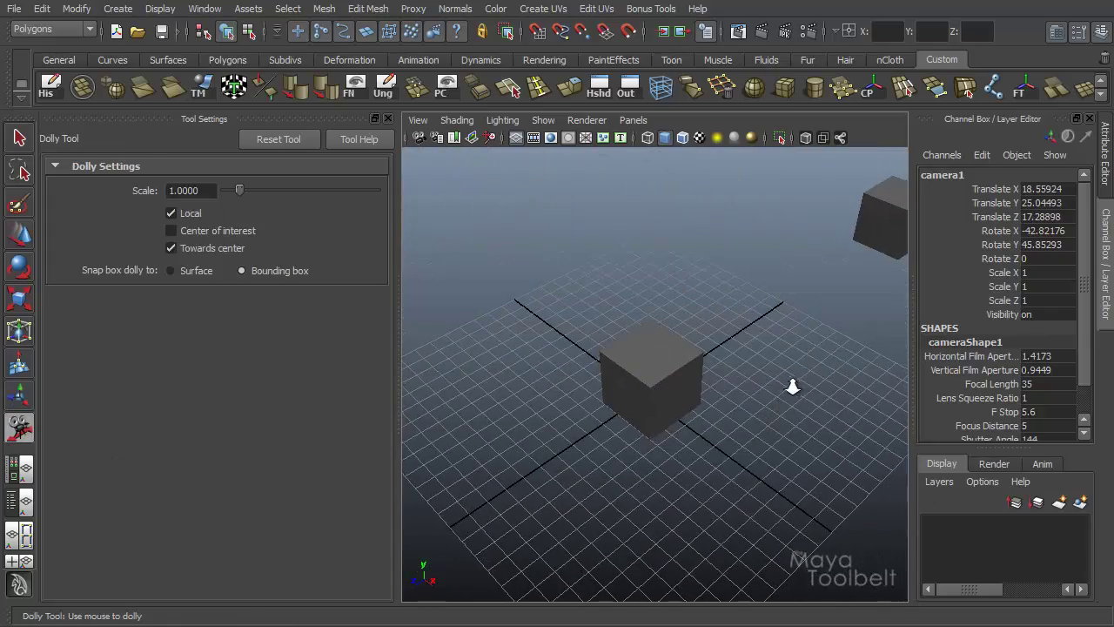
pyautogui.keyDown('alt'); pyautogui.moveTo(789, 385); pyautogui.dragTo(760, 388, button='right'); pyautogui.keyUp('alt')
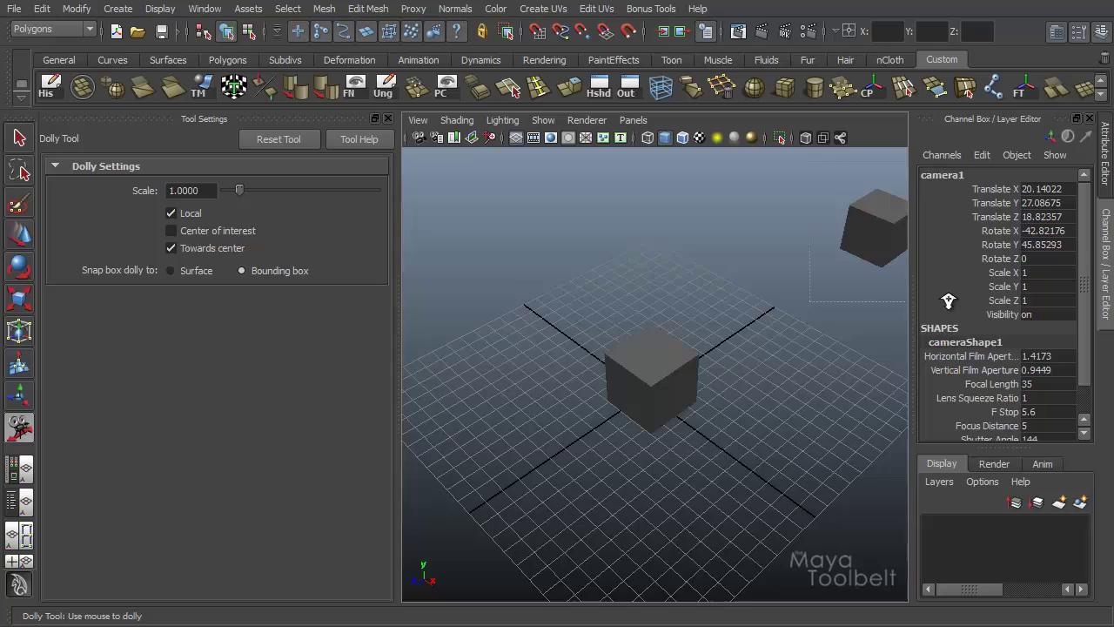
pyautogui.press('f')
pyautogui.click(19, 396)
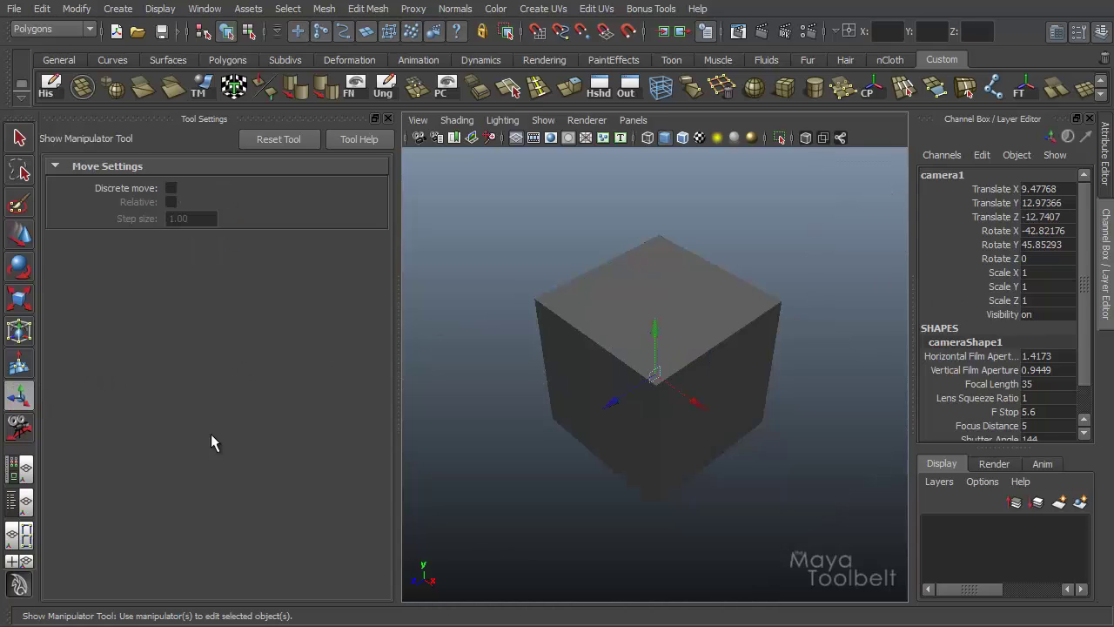
pyautogui.keyDown('alt'); pyautogui.moveTo(522, 517); pyautogui.dragTo(450, 452); pyautogui.keyUp('alt')
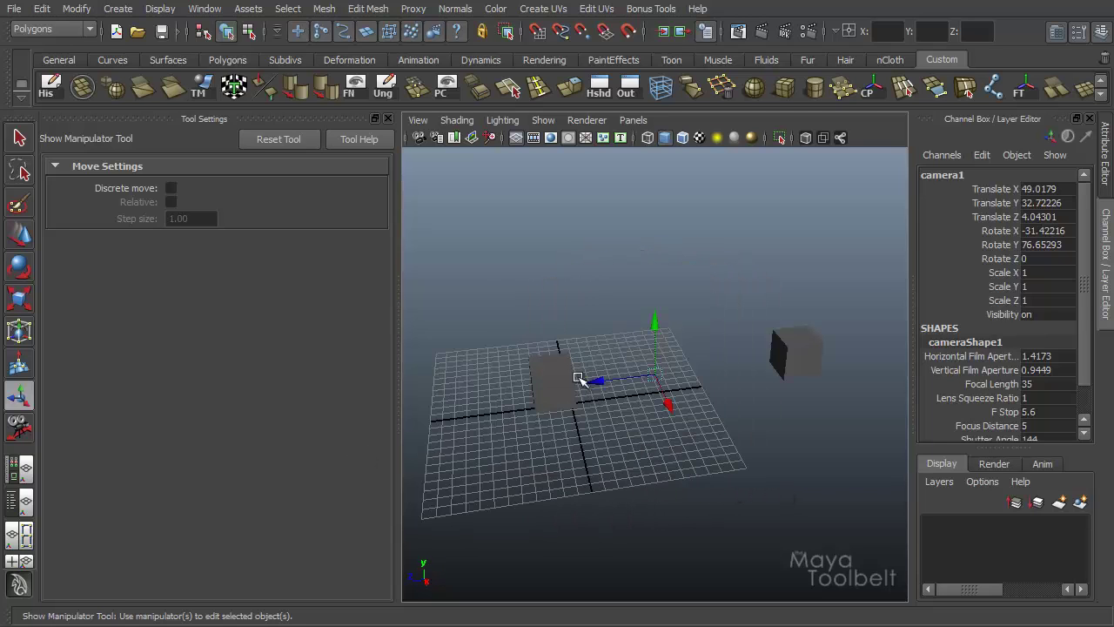
# - Select the small grid cube pCube1 and frame it to fill the view
pyautogui.click(570, 383)
pyautogui.click(570, 383)
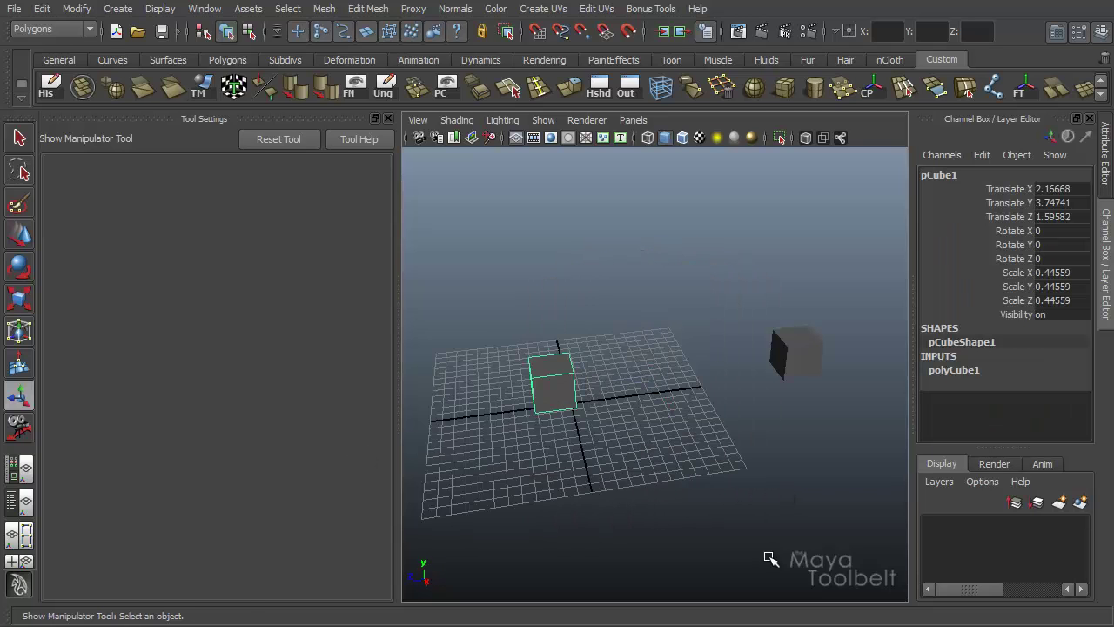
pyautogui.press('f')
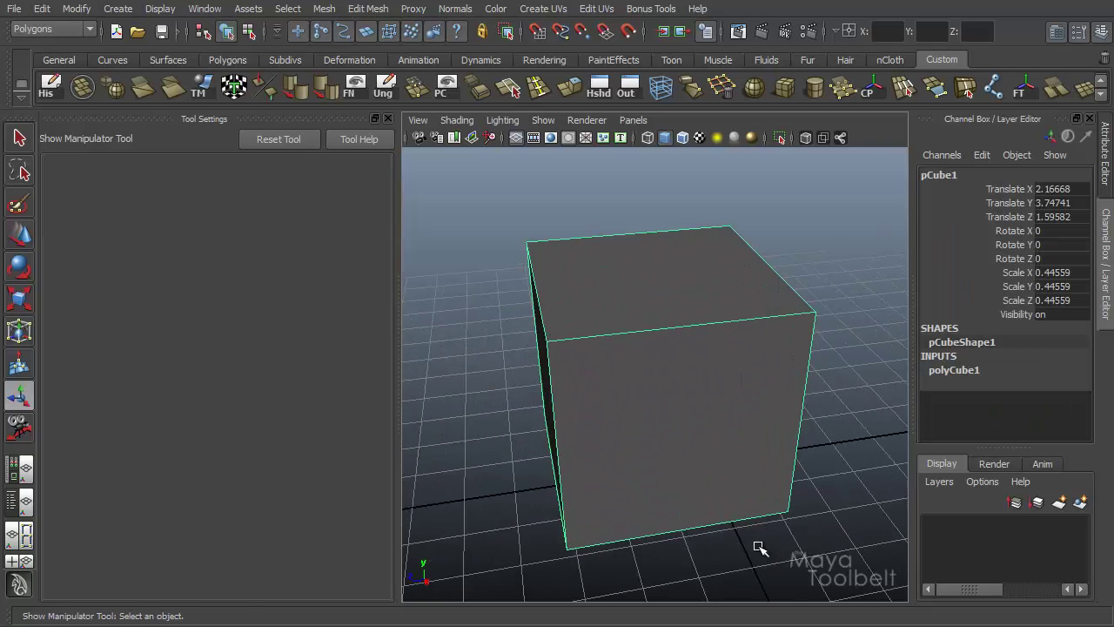
# - Set Snap box dolly to Surface, box-dolly in on the grid cube, and tumble around it
pyautogui.click(22, 414)
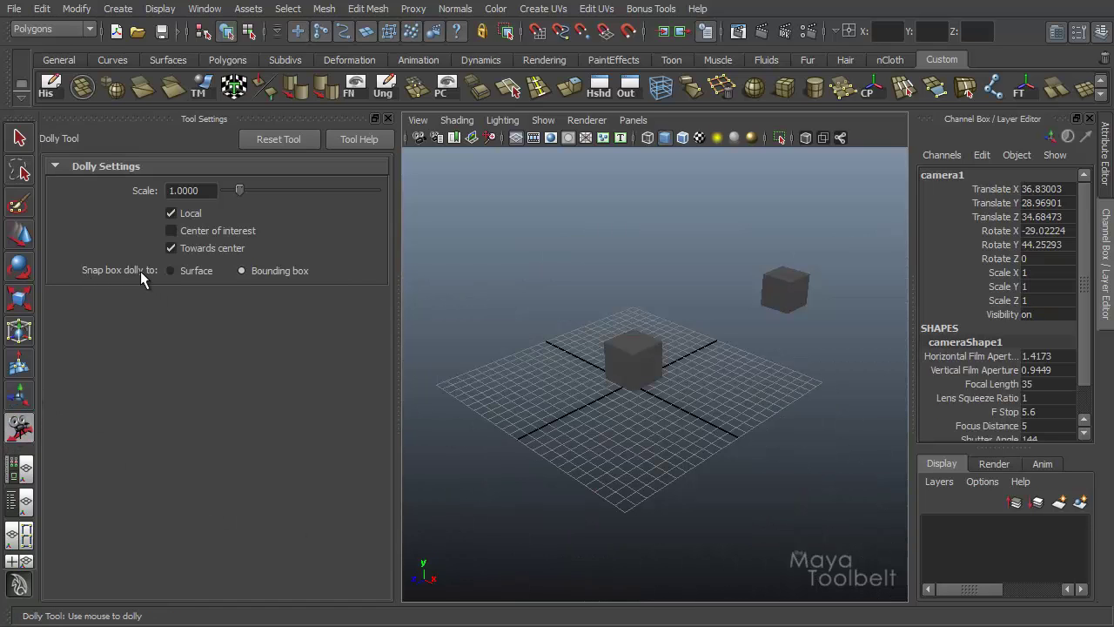
pyautogui.click(169, 271)
pyautogui.keyDown('ctrl'); pyautogui.moveTo(551, 293); pyautogui.dragTo(729, 425); pyautogui.keyUp('ctrl')
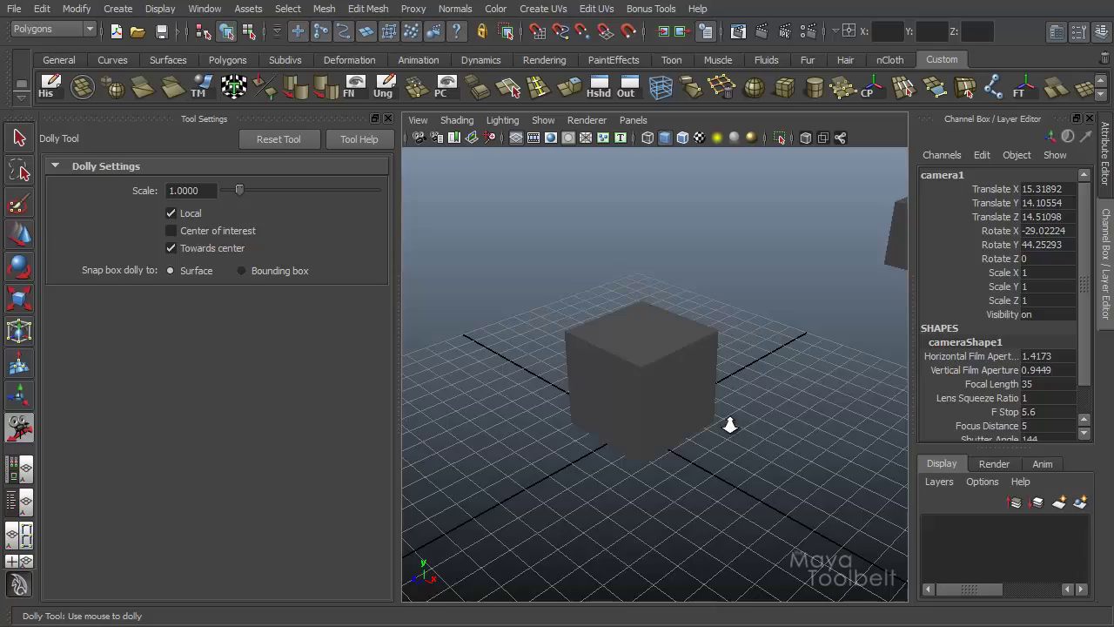
pyautogui.click(21, 395)
pyautogui.keyDown('alt'); pyautogui.moveTo(625, 461); pyautogui.dragTo(644, 540); pyautogui.keyUp('alt')
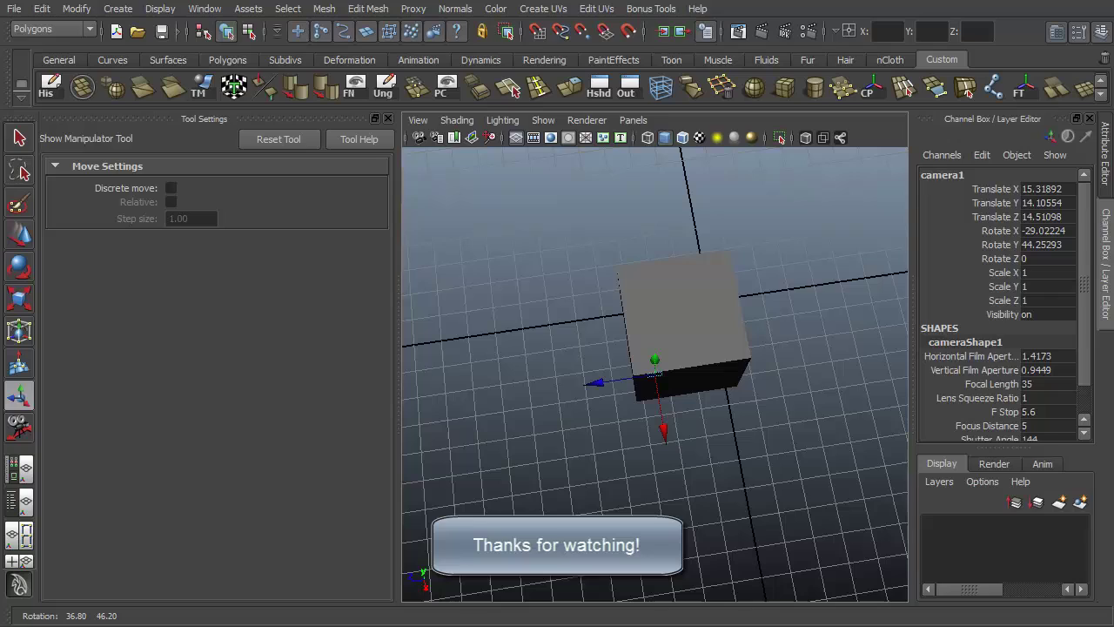